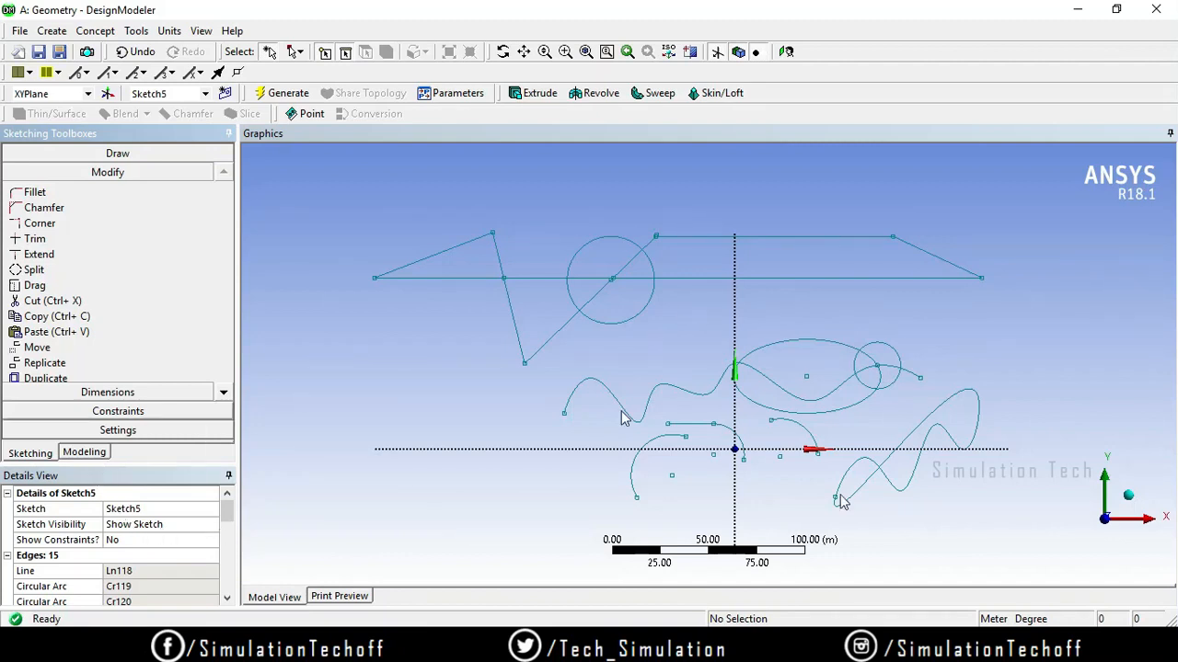
# Delete Sketch5 from the XY plane, confirming the removal.
pyautogui.click(103, 453)
pyautogui.click(115, 183)
pyautogui.rightClick(117, 185)
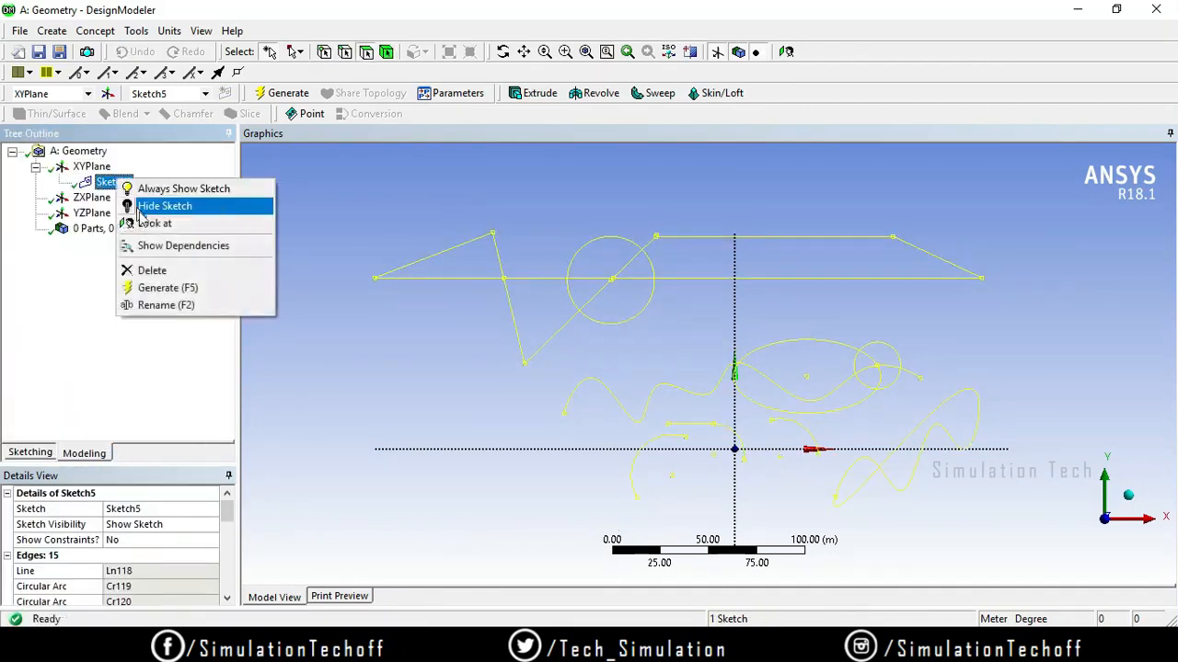
pyautogui.click(168, 270)
pyautogui.click(518, 387)
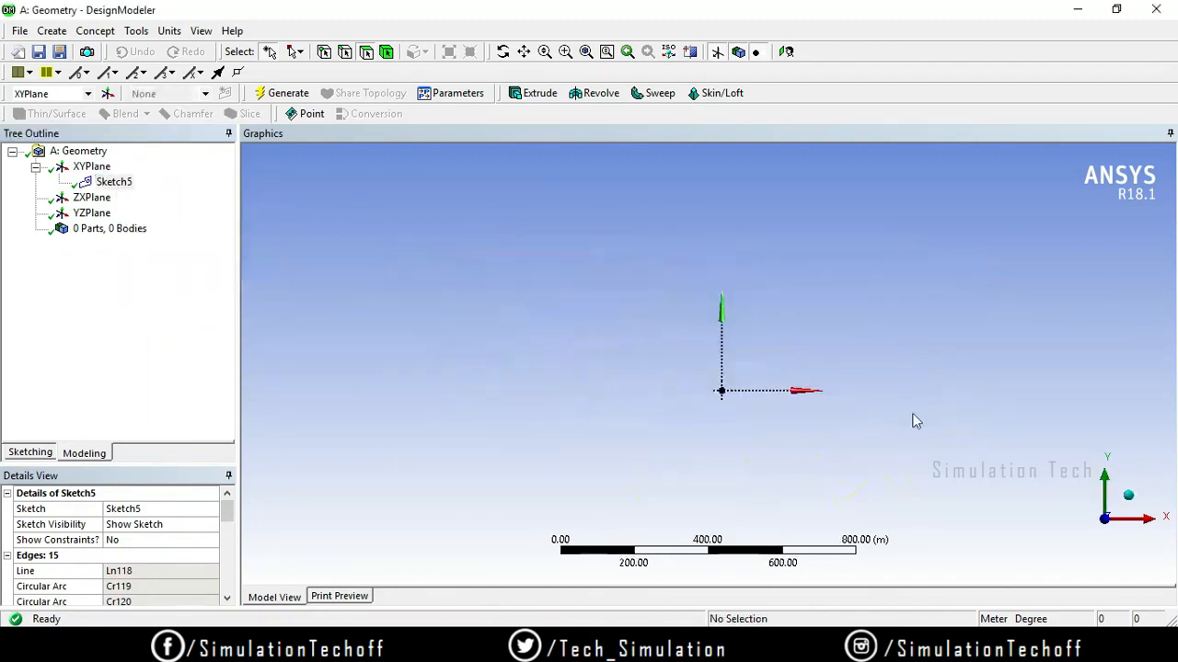
# Create a new sketch on the XY plane, ready for drawing in a face-on view.
pyautogui.click(787, 52)
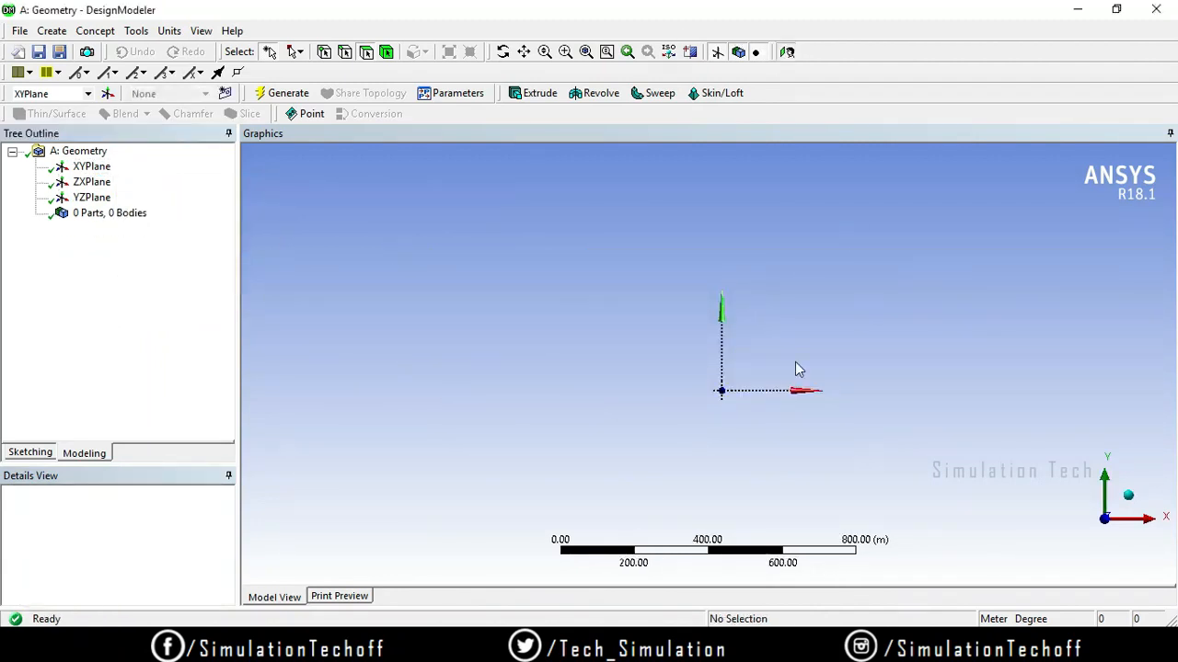
pyautogui.click(93, 169)
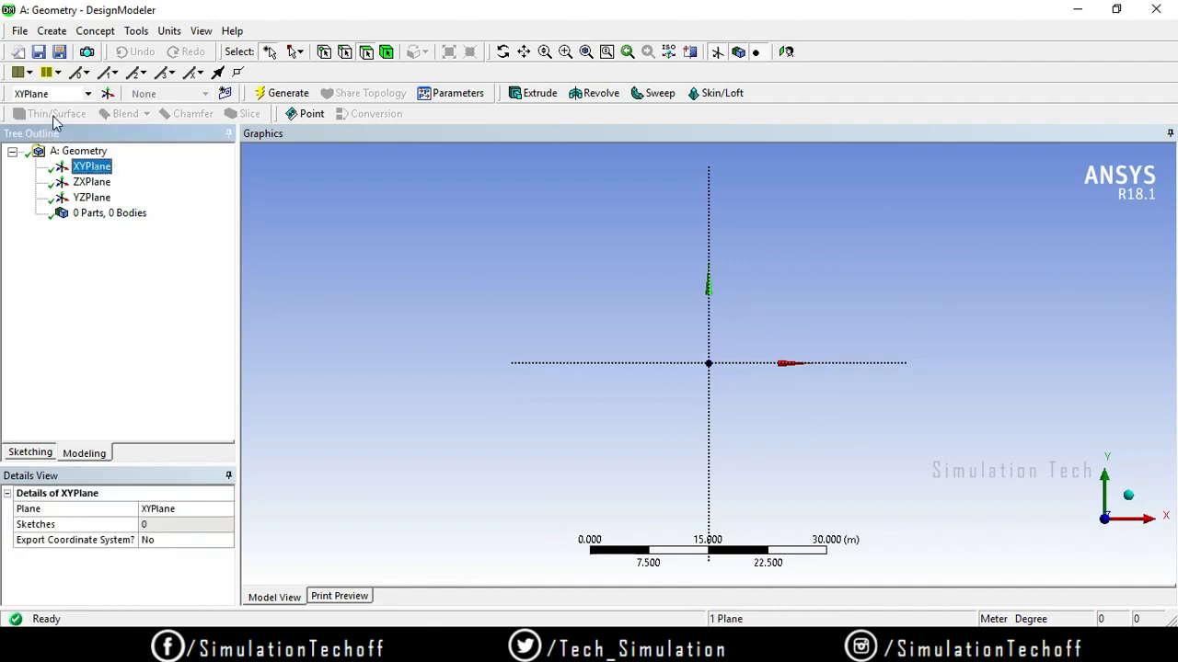
pyautogui.click(224, 94)
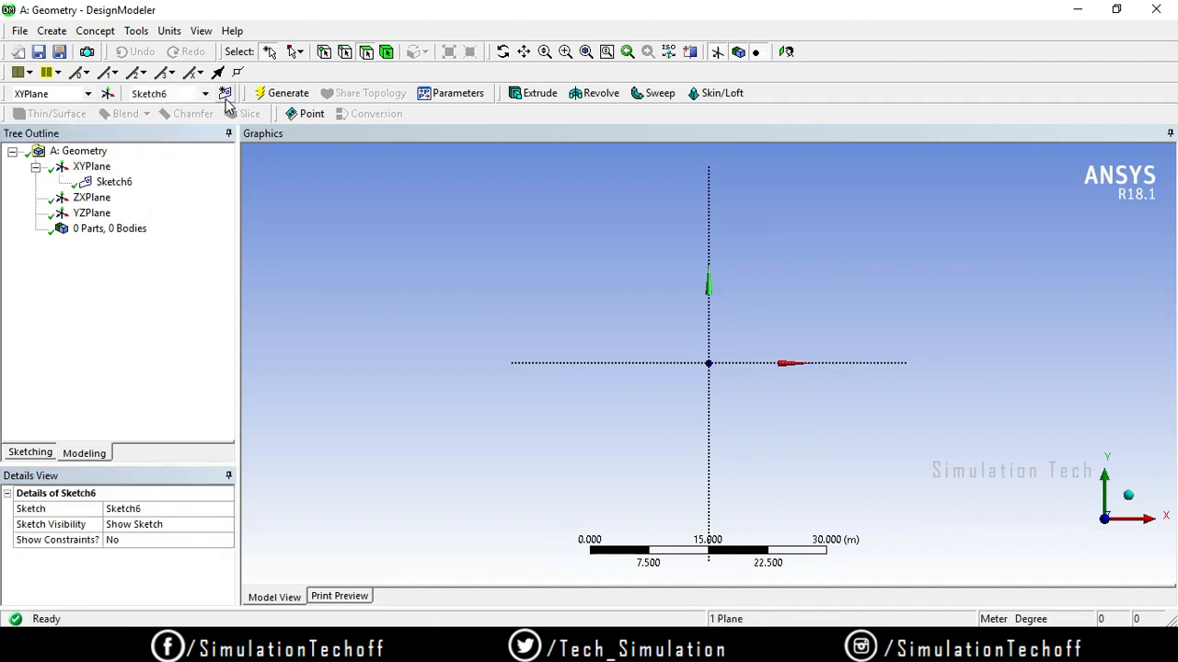
pyautogui.click(31, 454)
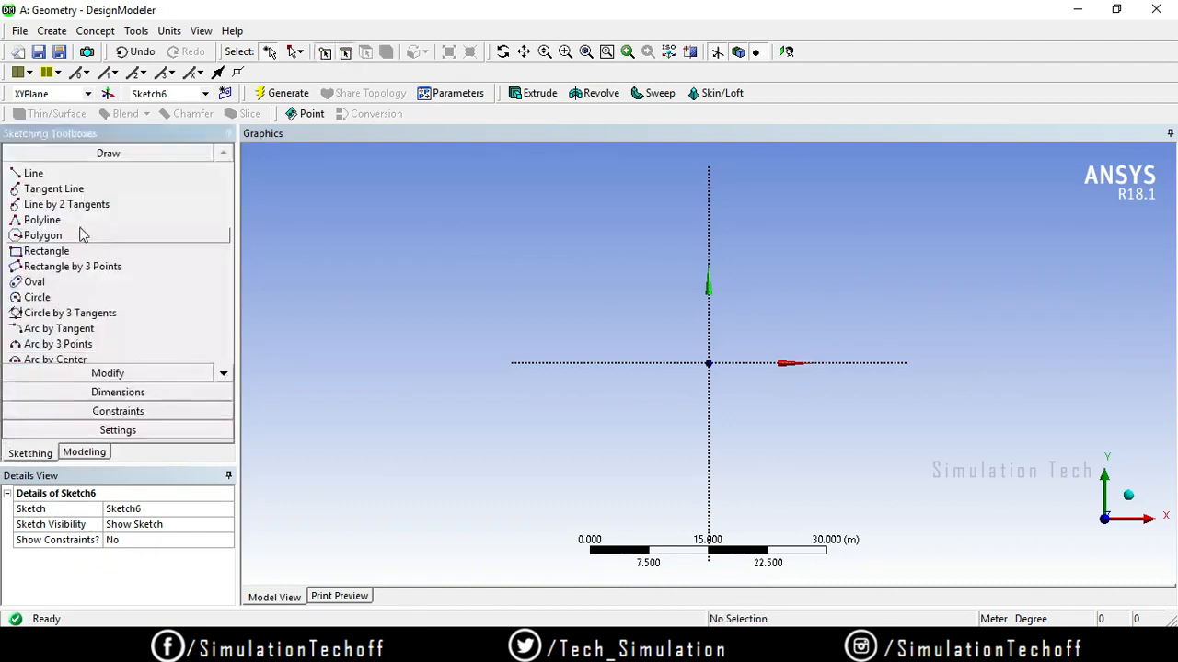
# Sketch a rectangle about 31 by 22 m enclosing the origin, with Auto-Fillet turned off.
pyautogui.click(51, 251)
pyautogui.click(521, 236)
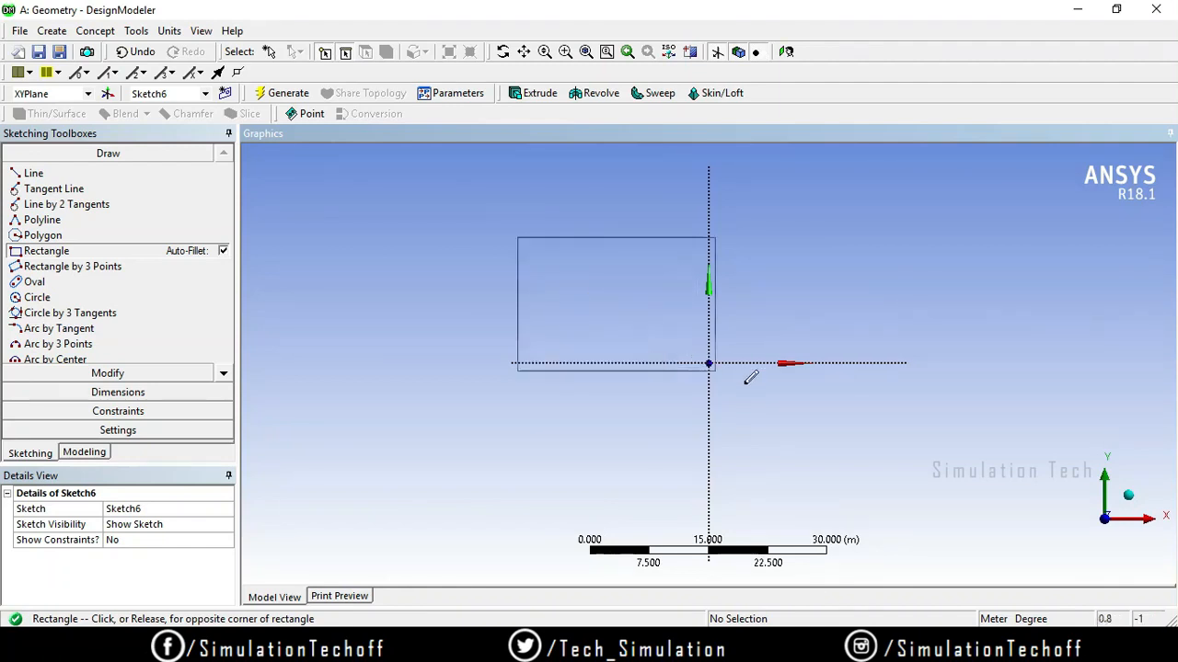
pyautogui.click(775, 413)
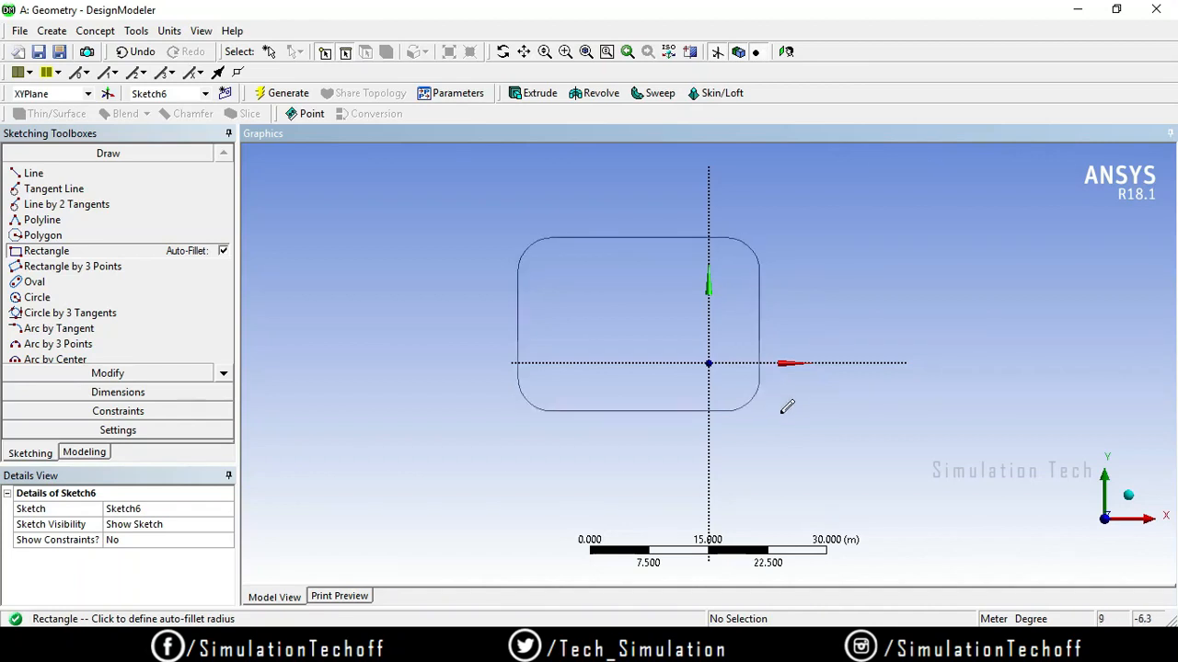
pyautogui.click(223, 251)
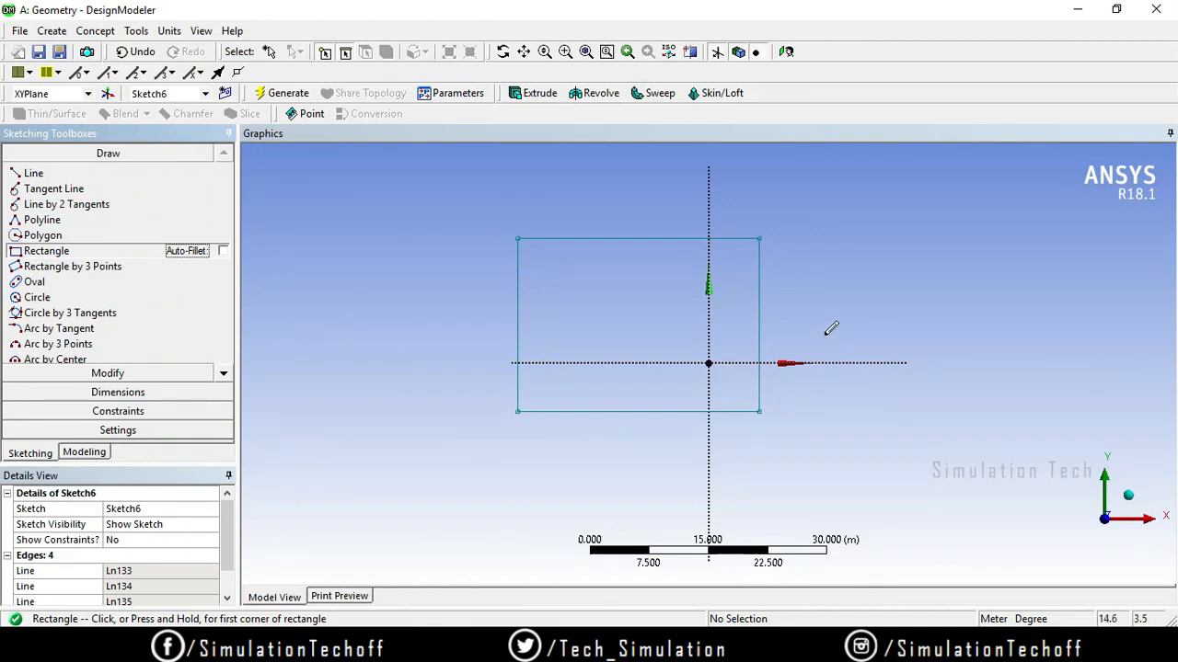
pyautogui.click(123, 374)
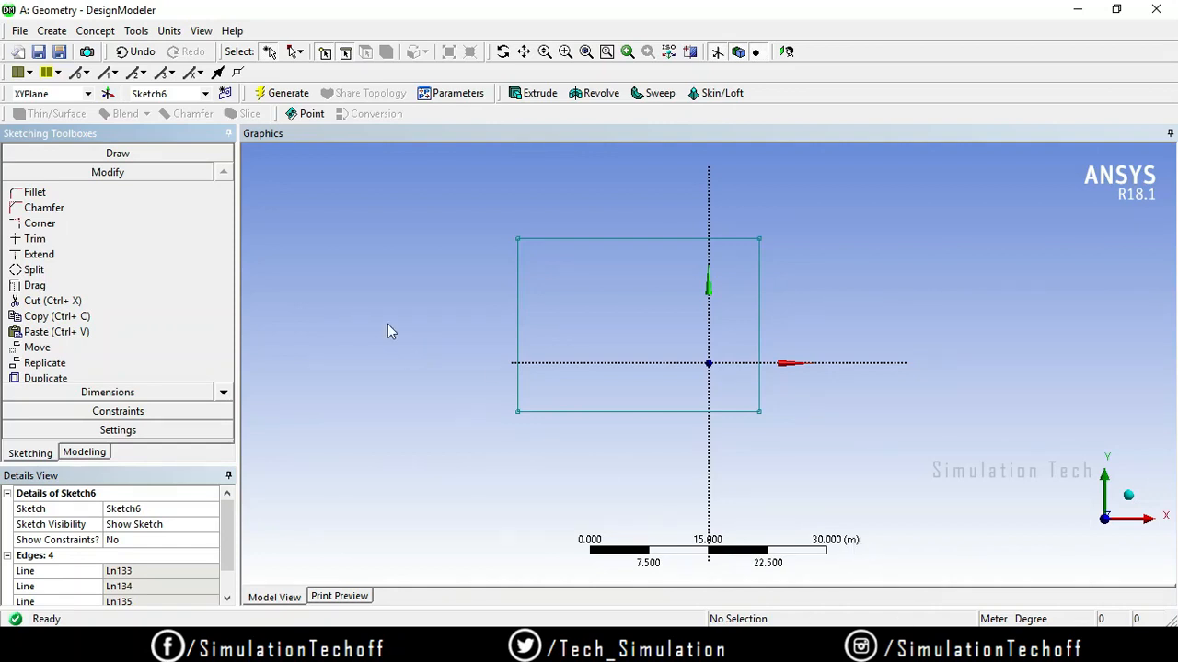
# Delete Sketch6 with its rectangle from the XY plane.
pyautogui.click(79, 456)
pyautogui.click(103, 181)
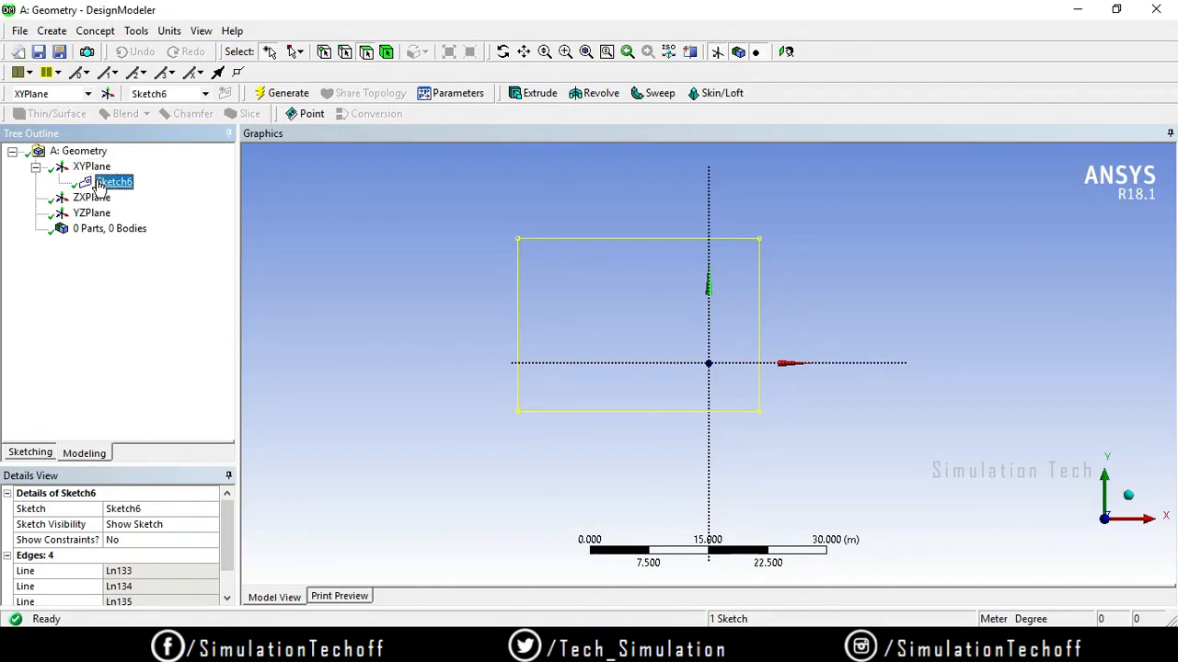
pyautogui.rightClick(101, 182)
pyautogui.click(134, 273)
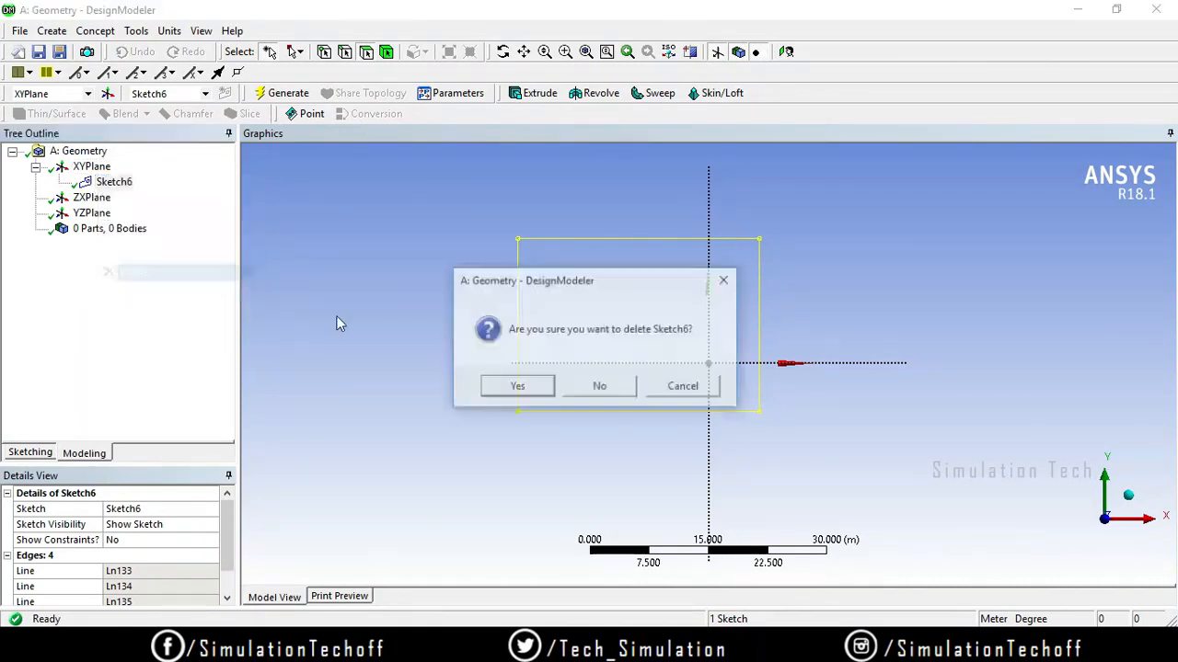
pyautogui.click(523, 387)
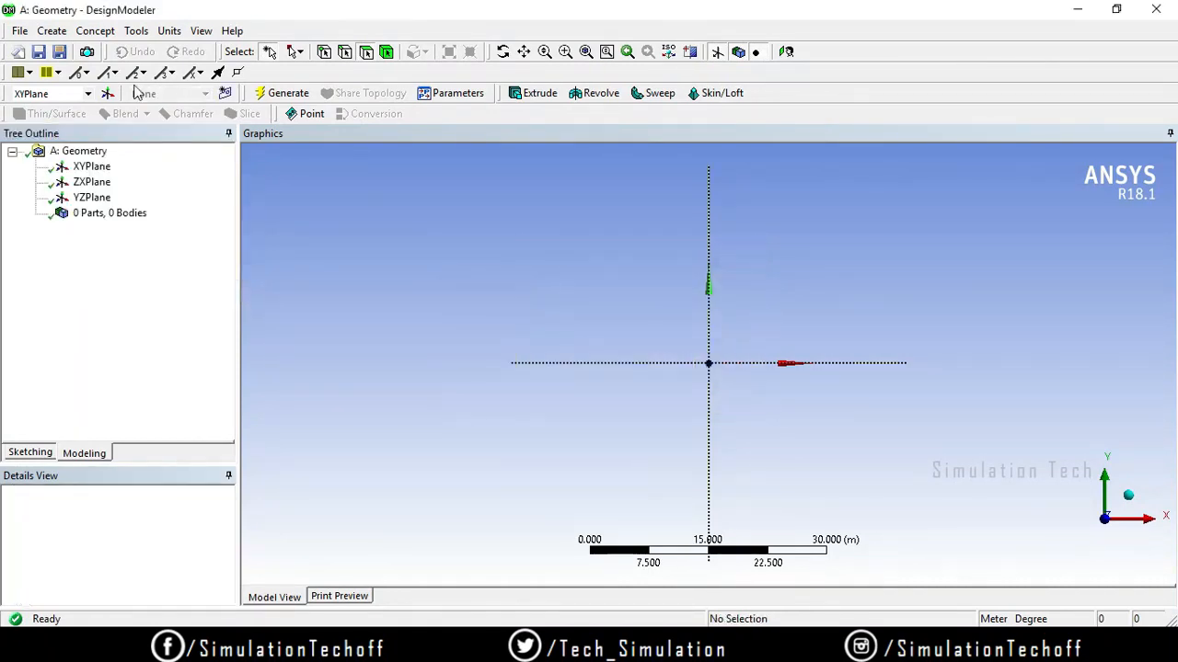
# Set the length unit to Millimeter and start a new sketch on the XY plane.
pyautogui.click(169, 33)
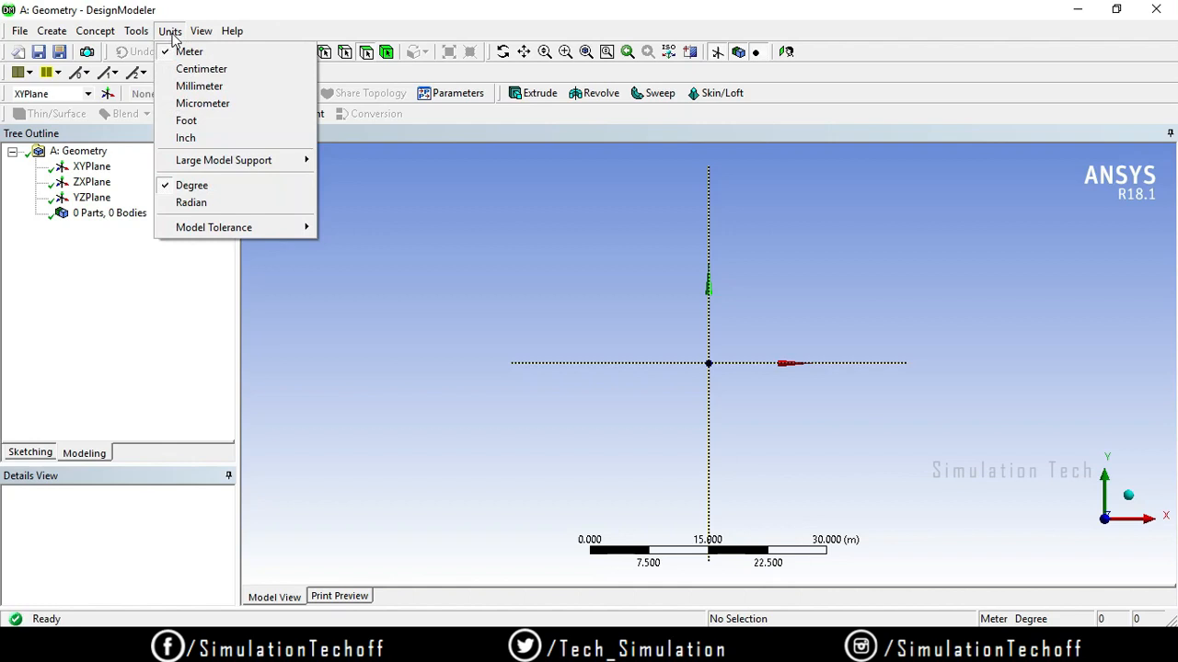
pyautogui.click(198, 87)
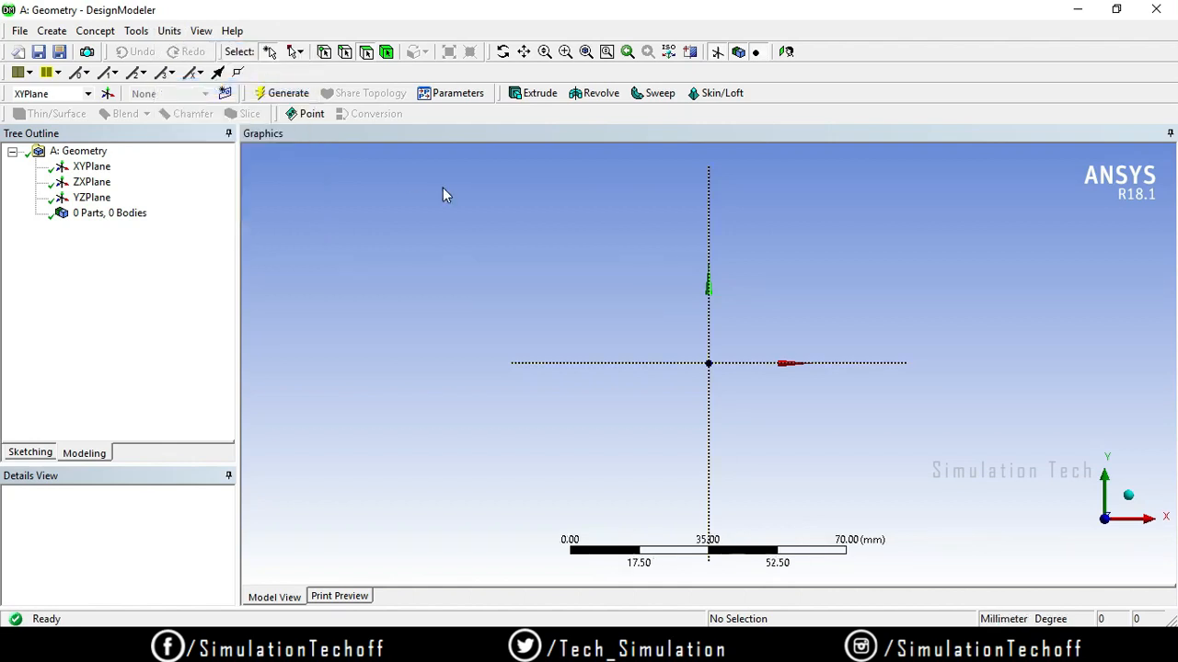
pyautogui.click(97, 167)
pyautogui.click(226, 94)
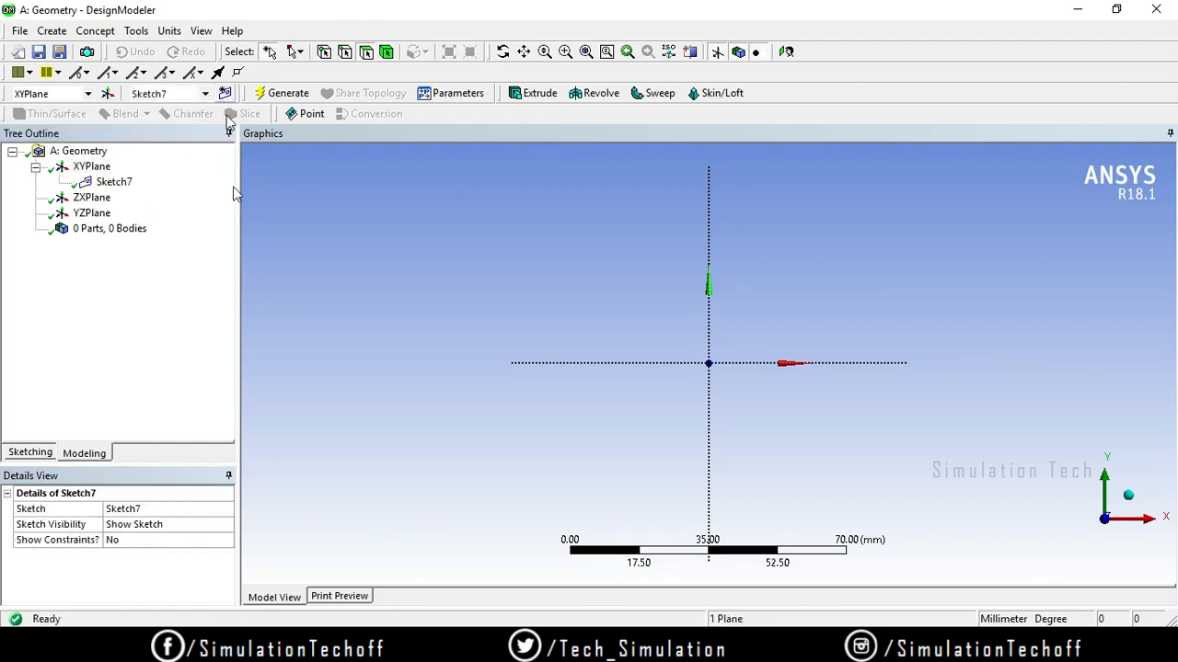
pyautogui.click(30, 452)
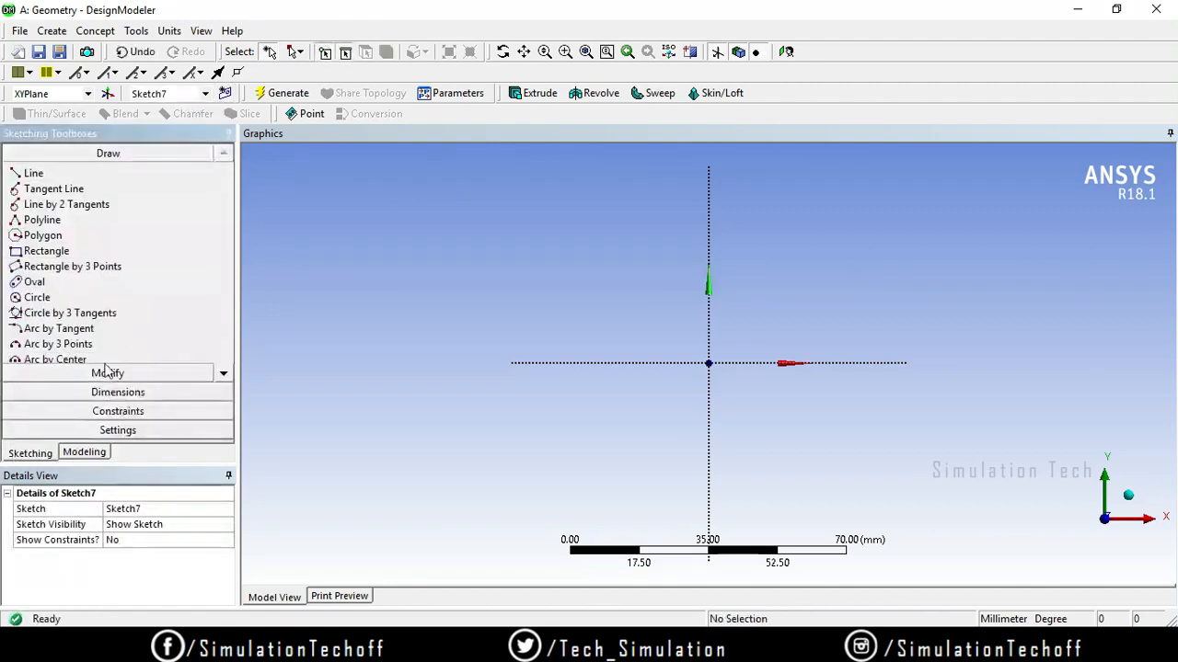
# Sketch a sharp-cornered rectangle about 70 by 48 mm around the origin.
pyautogui.click(57, 253)
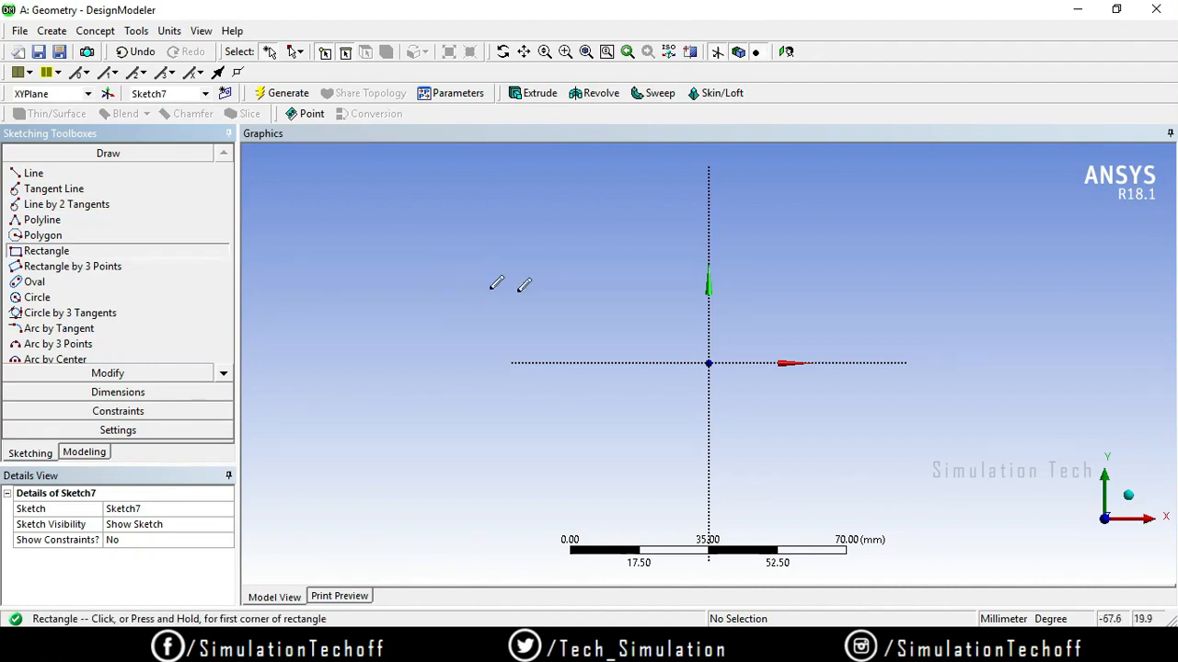
pyautogui.click(573, 273)
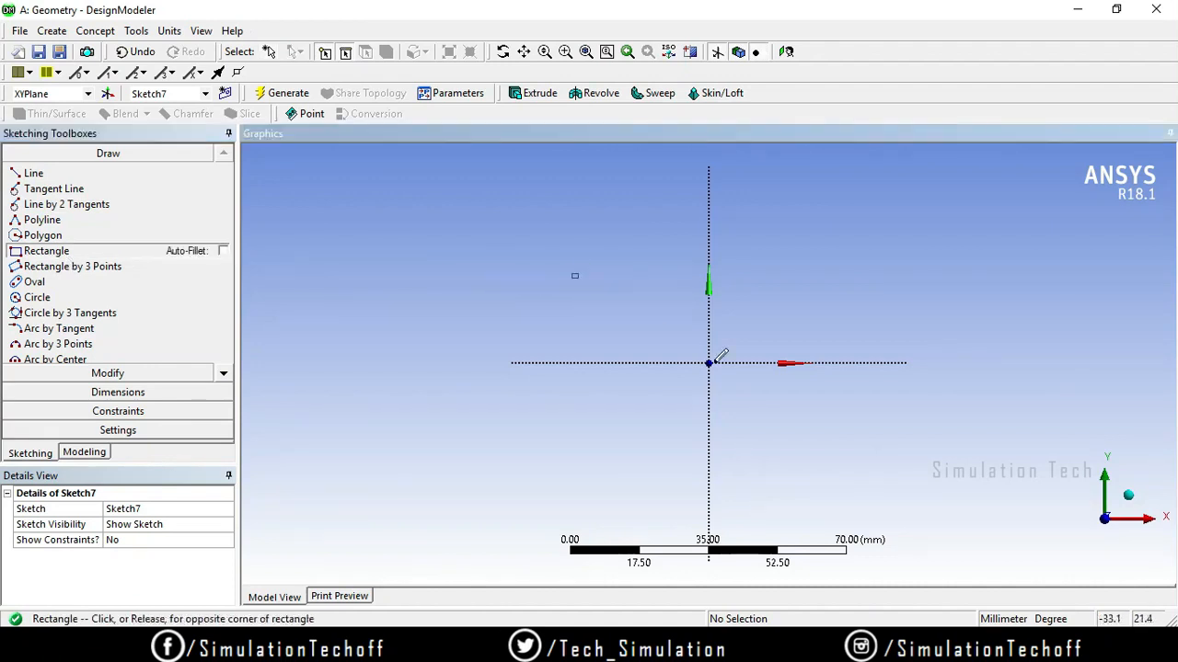
pyautogui.click(848, 465)
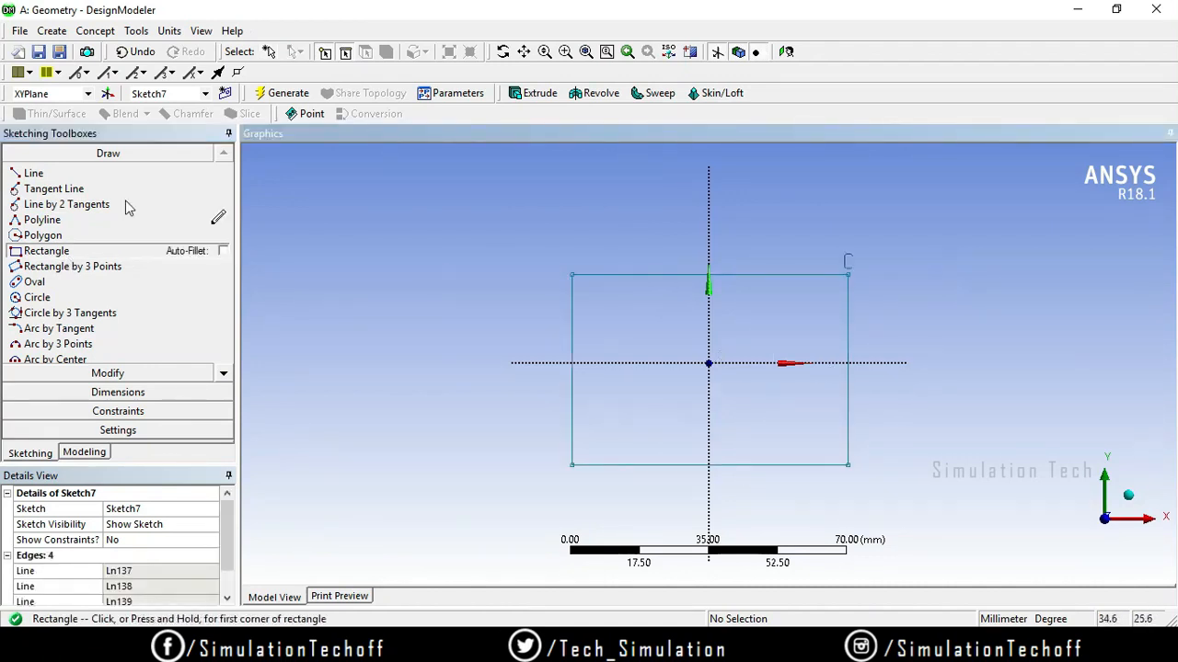
# Fillet the rectangle's upper-left and lower-left corners with a 4 mm radius.
pyautogui.click(108, 373)
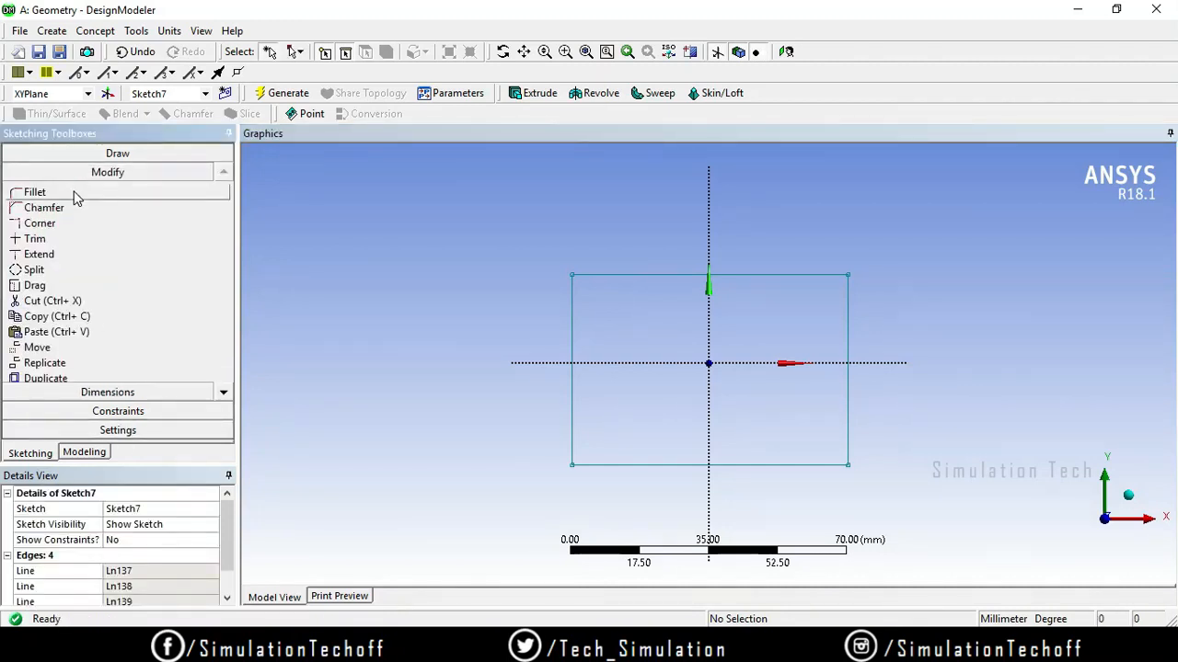
pyautogui.click(77, 197)
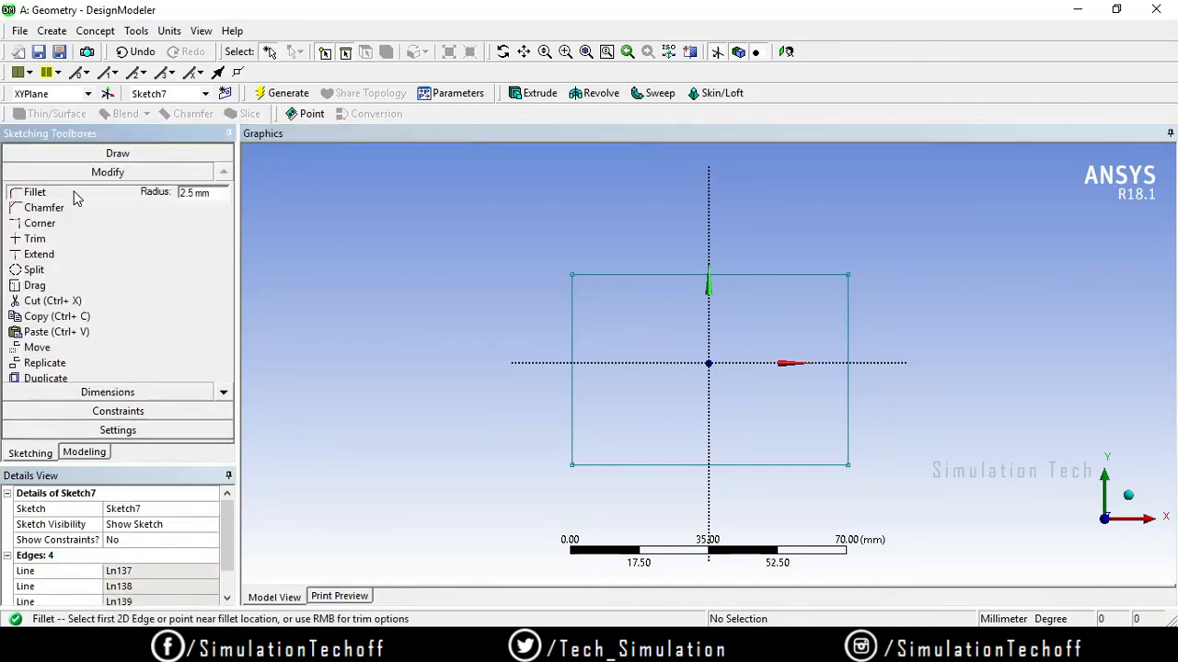
pyautogui.click(218, 191)
pyautogui.write('4')
pyautogui.click(634, 274)
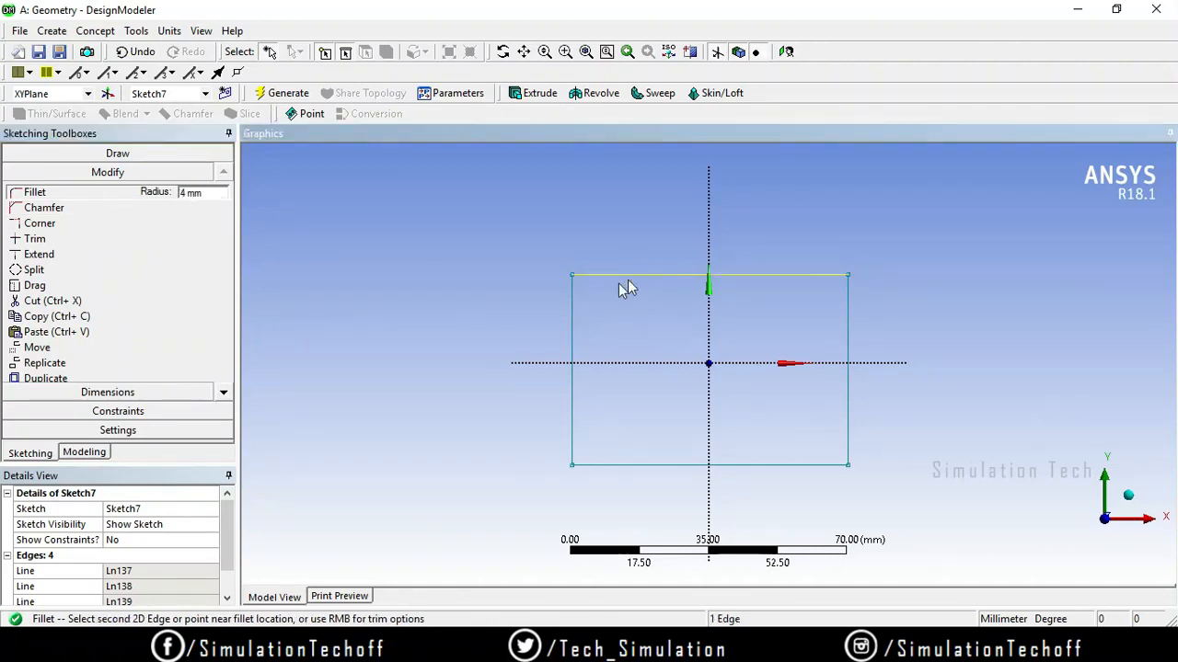
pyautogui.click(571, 314)
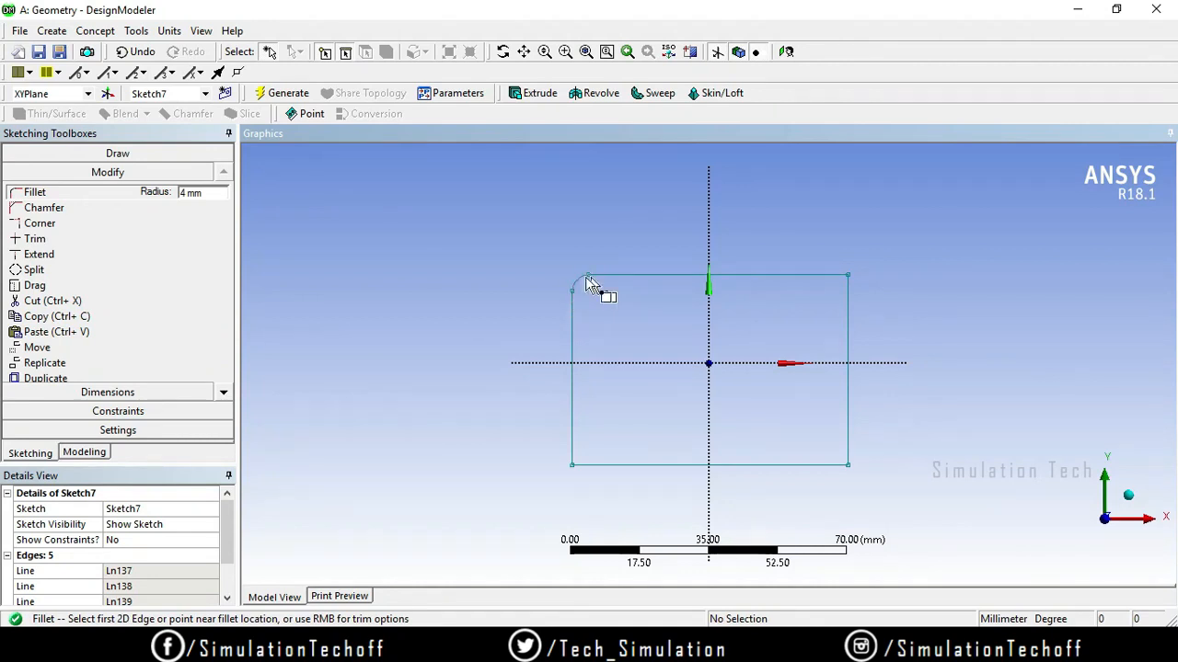
pyautogui.click(571, 446)
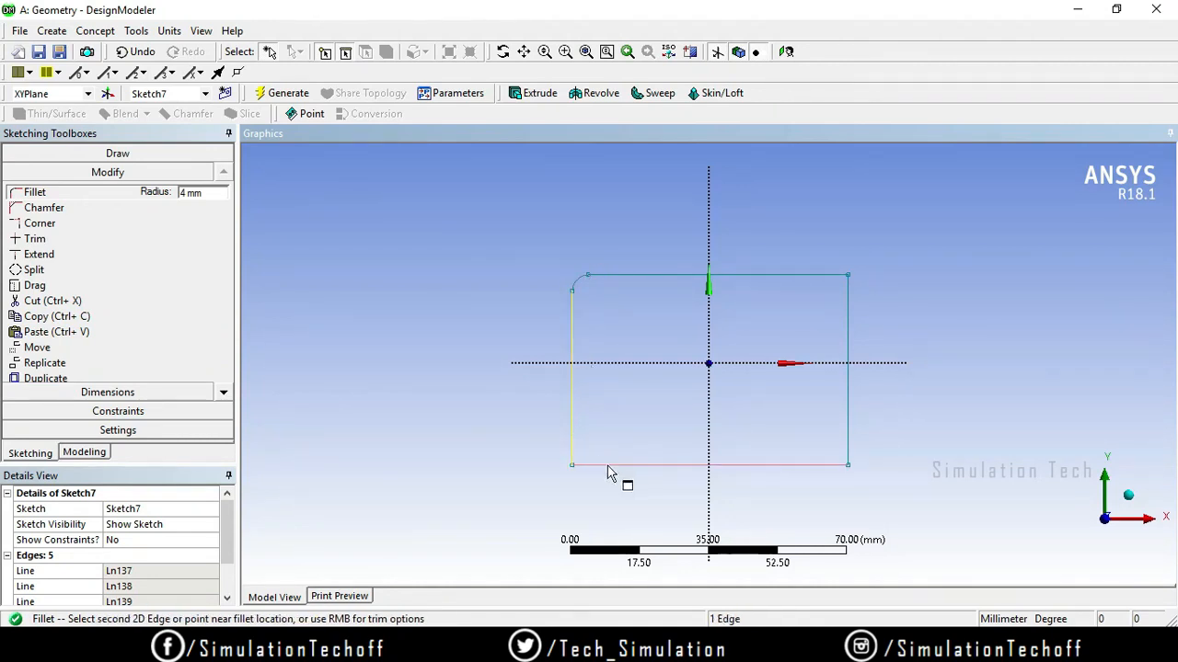
pyautogui.click(607, 466)
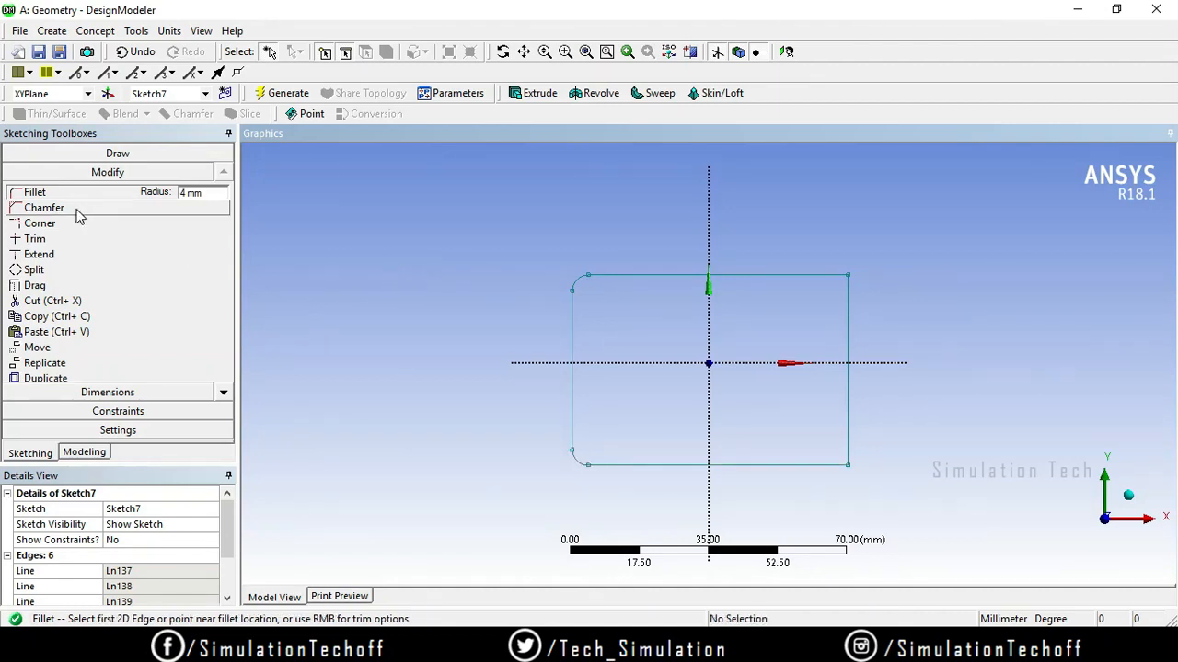
# Chamfer the rectangle's upper-right and lower-right corners with a 4 mm length.
pyautogui.click(44, 207)
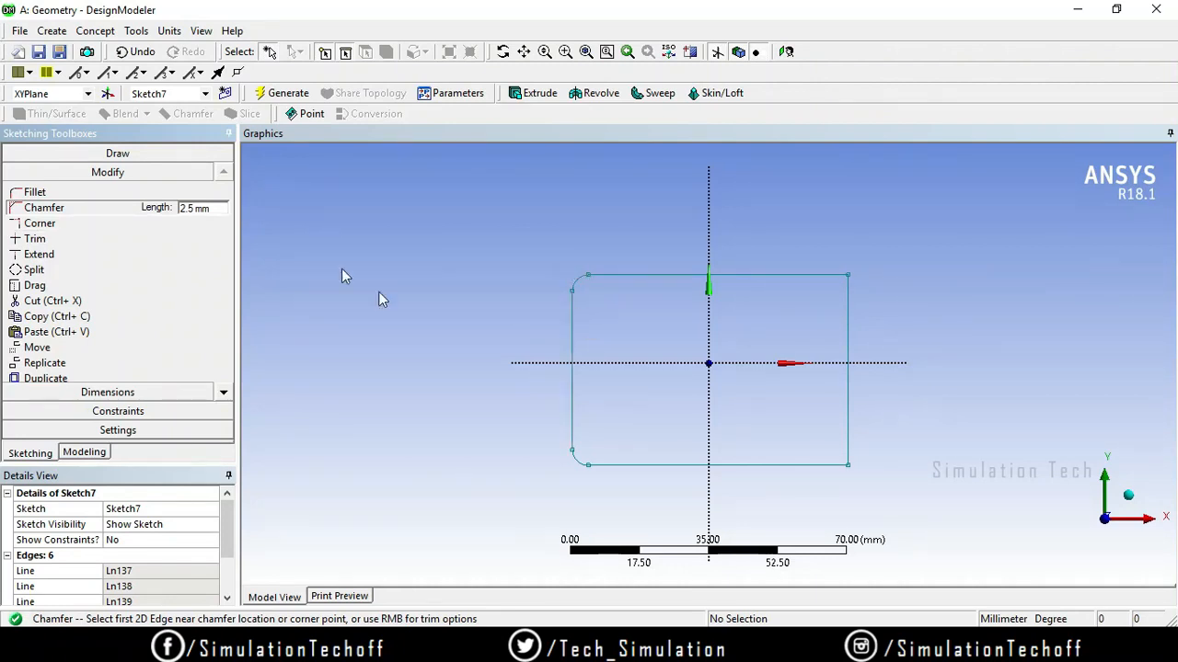
pyautogui.click(184, 209)
pyautogui.write('4')
pyautogui.press('Return')
pyautogui.click(827, 285)
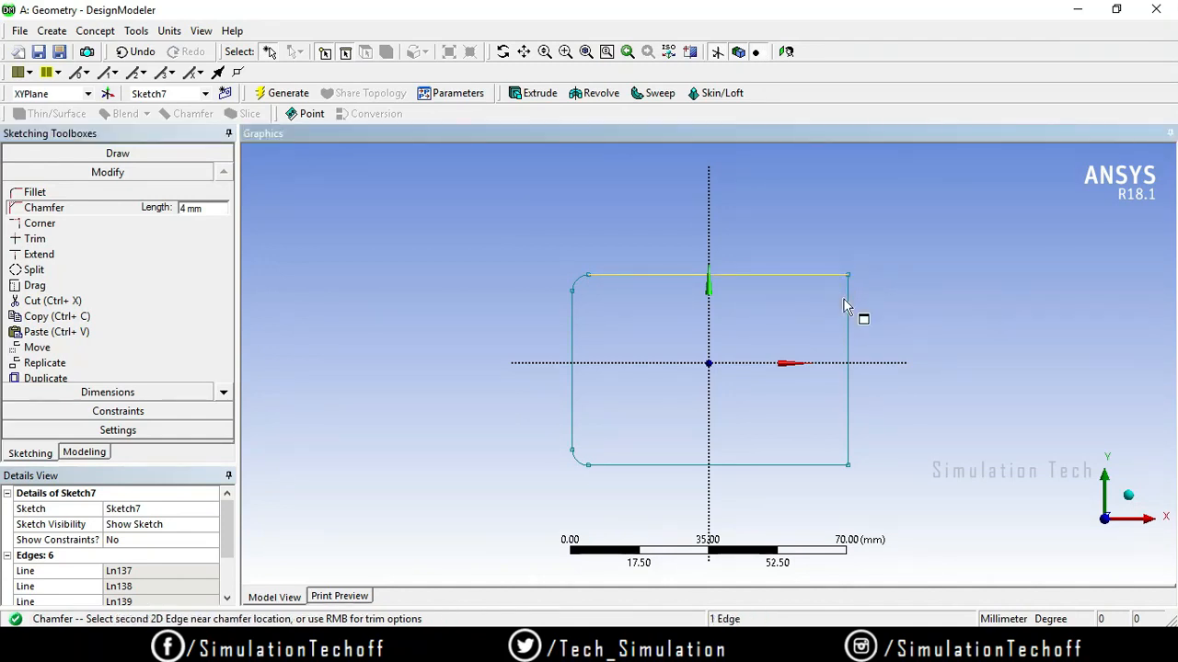
pyautogui.click(862, 316)
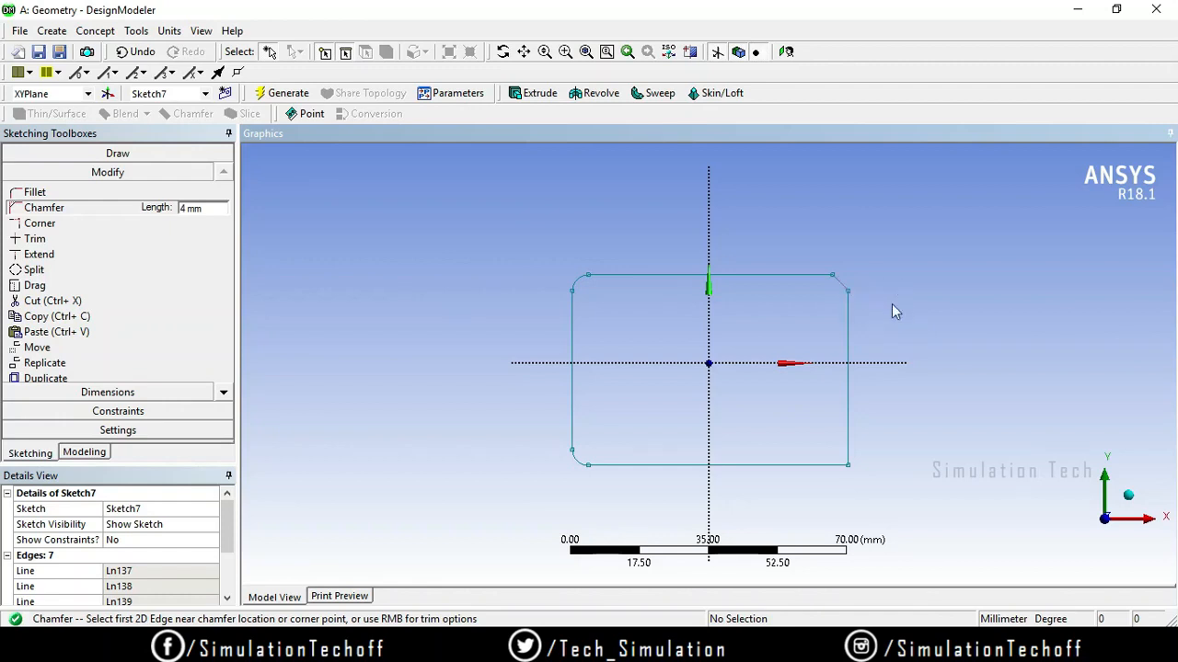
pyautogui.click(849, 442)
pyautogui.click(801, 466)
# Sketch a vertical line about 62 mm long and a crossing horizontal line about 67 mm long to the right of the rectangle.
pyautogui.moveTo(972, 326)
pyautogui.keyDown('ctrl'); pyautogui.mouseDown(button='middle')
pyautogui.moveTo(723, 328)
pyautogui.moveTo(728, 337)
pyautogui.mouseUp(button='middle'); pyautogui.keyUp('ctrl')
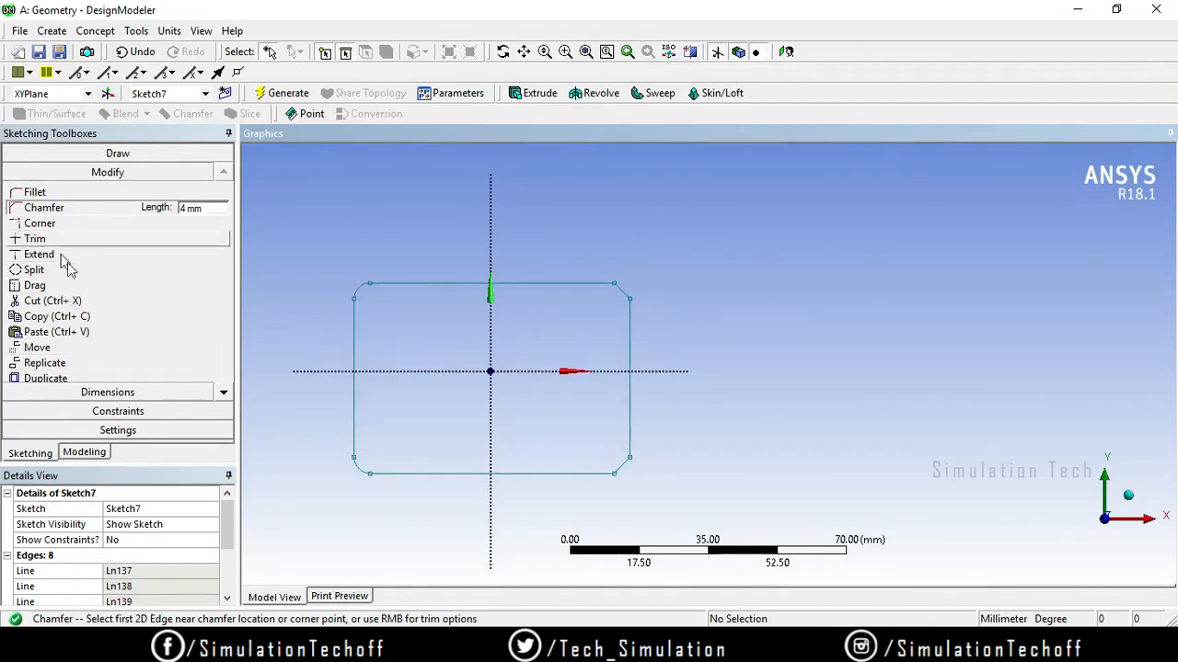
pyautogui.click(125, 153)
pyautogui.click(33, 173)
pyautogui.click(903, 196)
pyautogui.click(904, 437)
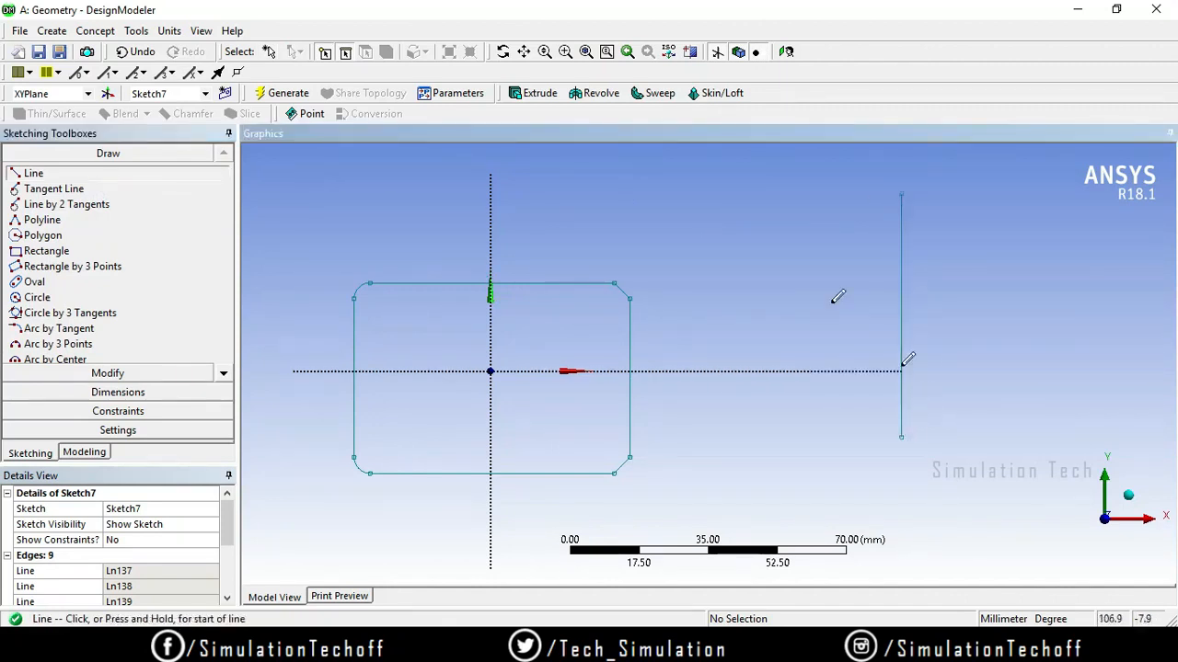
pyautogui.click(761, 300)
pyautogui.click(1028, 301)
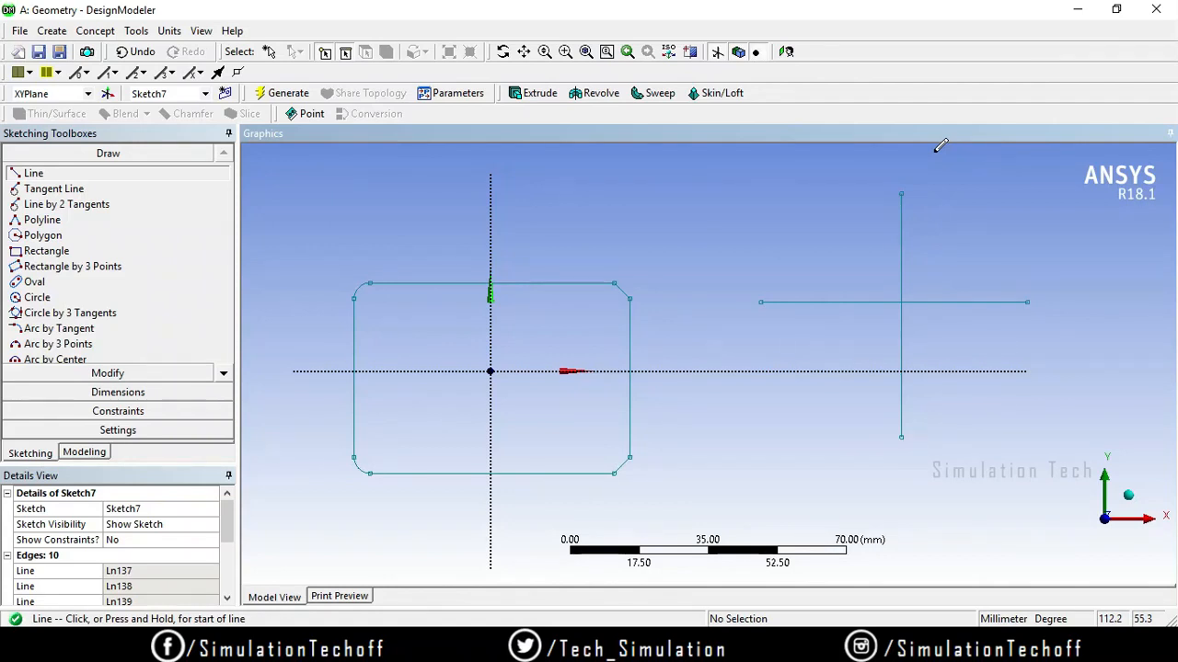
# Use the Corner tool on the crossing lines, keeping the vertical line's upper part and the horizontal line's left part.
pyautogui.click(84, 375)
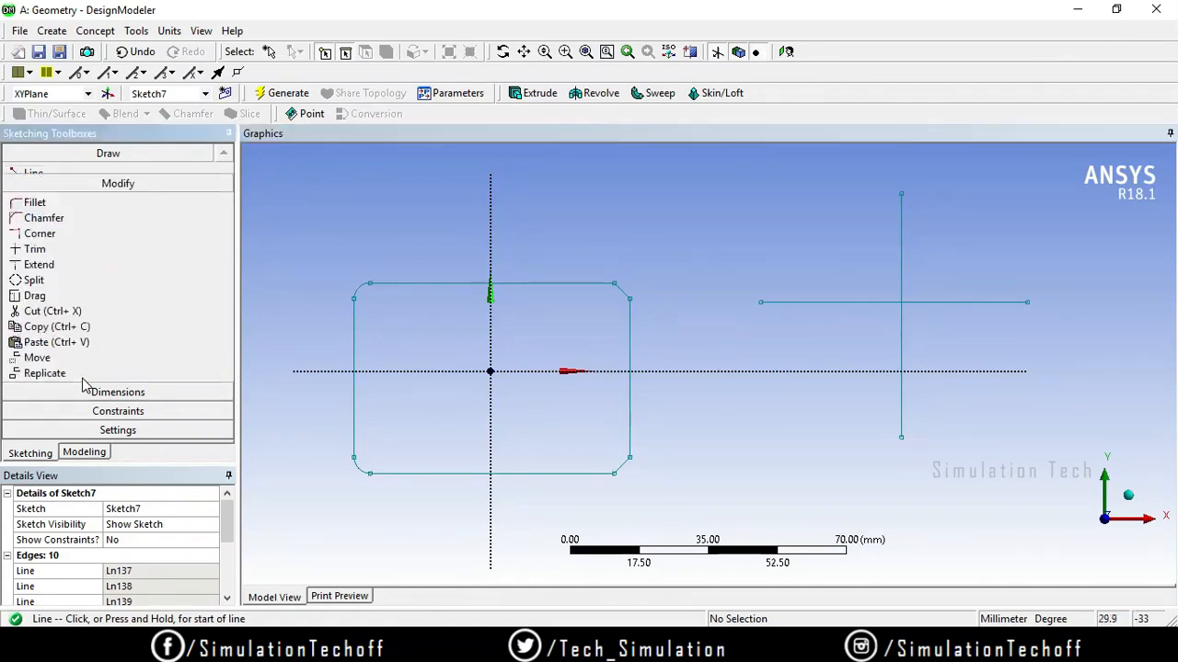
pyautogui.click(56, 226)
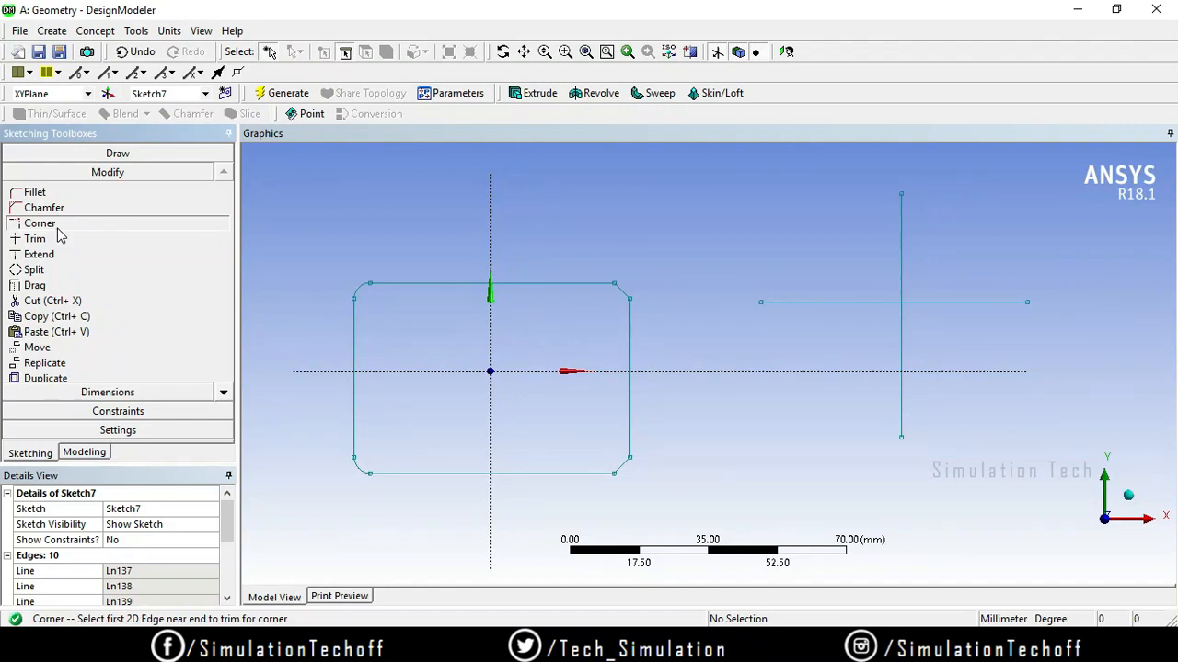
pyautogui.click(905, 354)
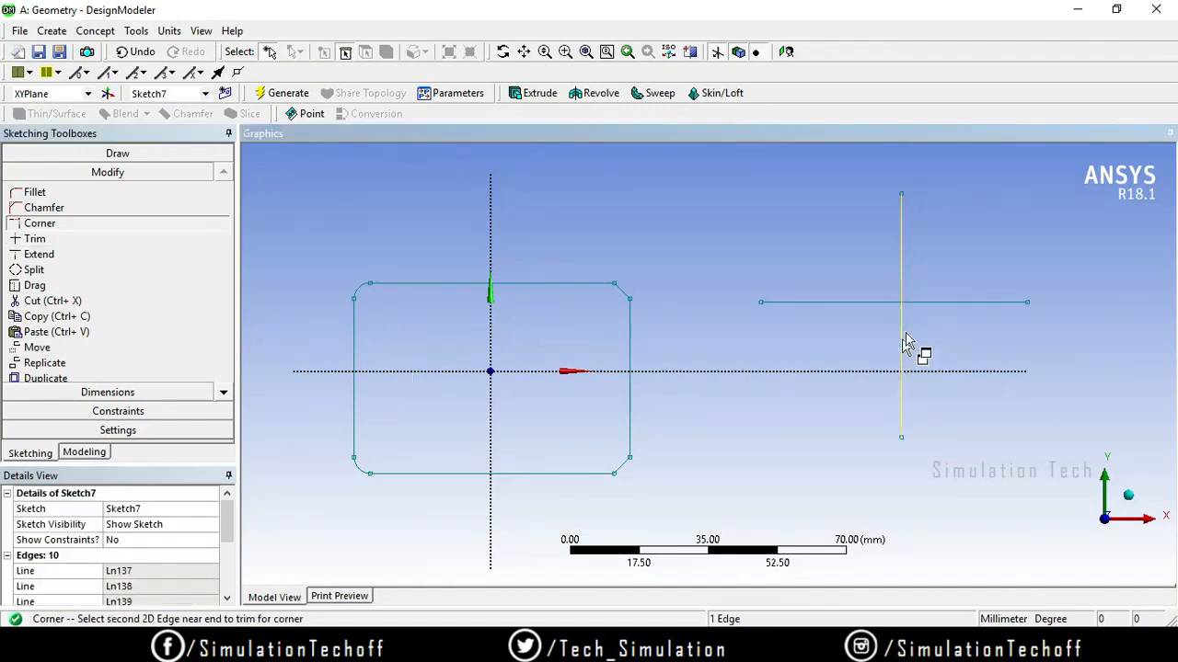
pyautogui.click(949, 311)
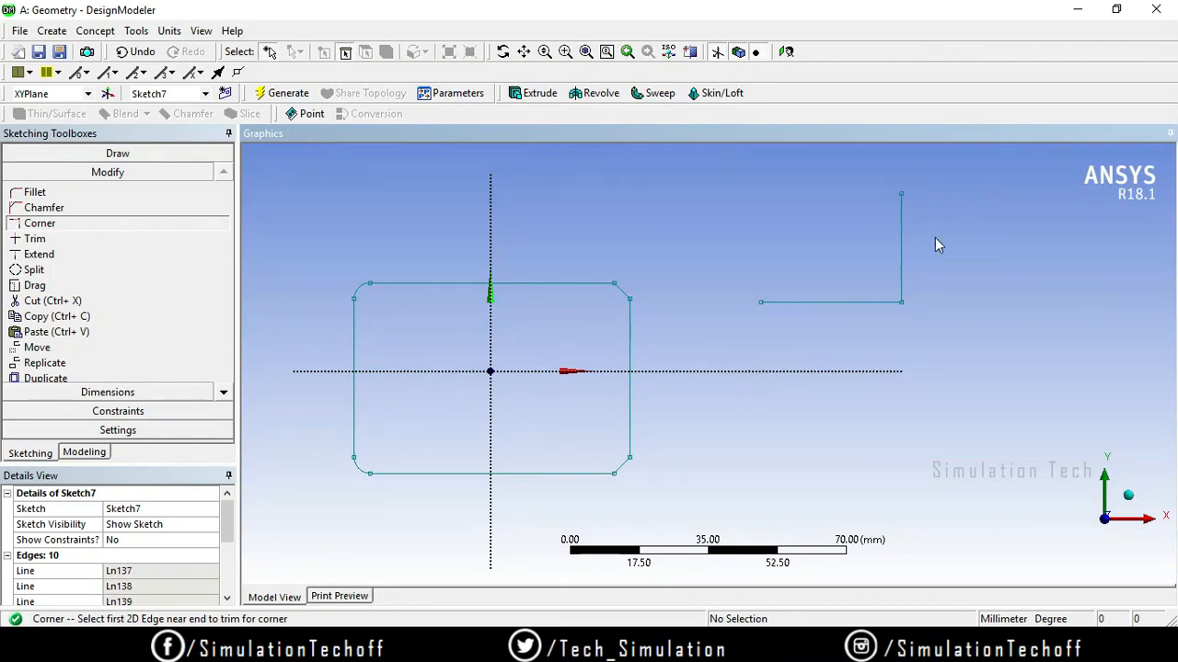
# Undo the last corner and make one that keeps the horizontal line's right part and the vertical line's lower part.
pyautogui.click(128, 53)
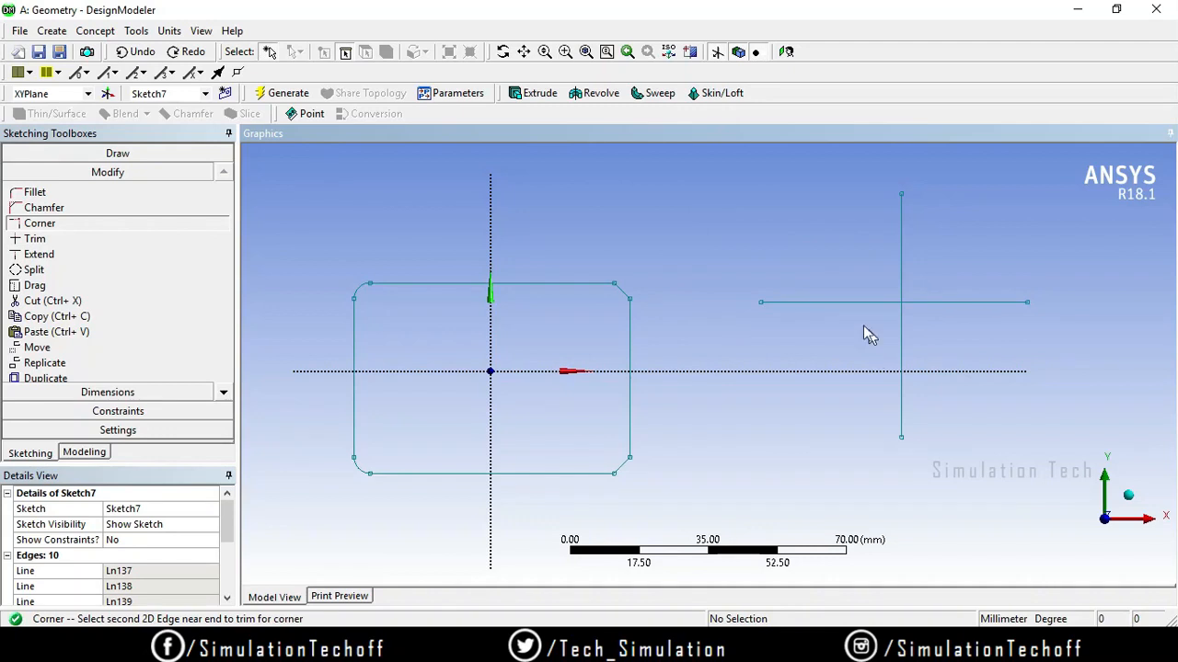
pyautogui.click(796, 311)
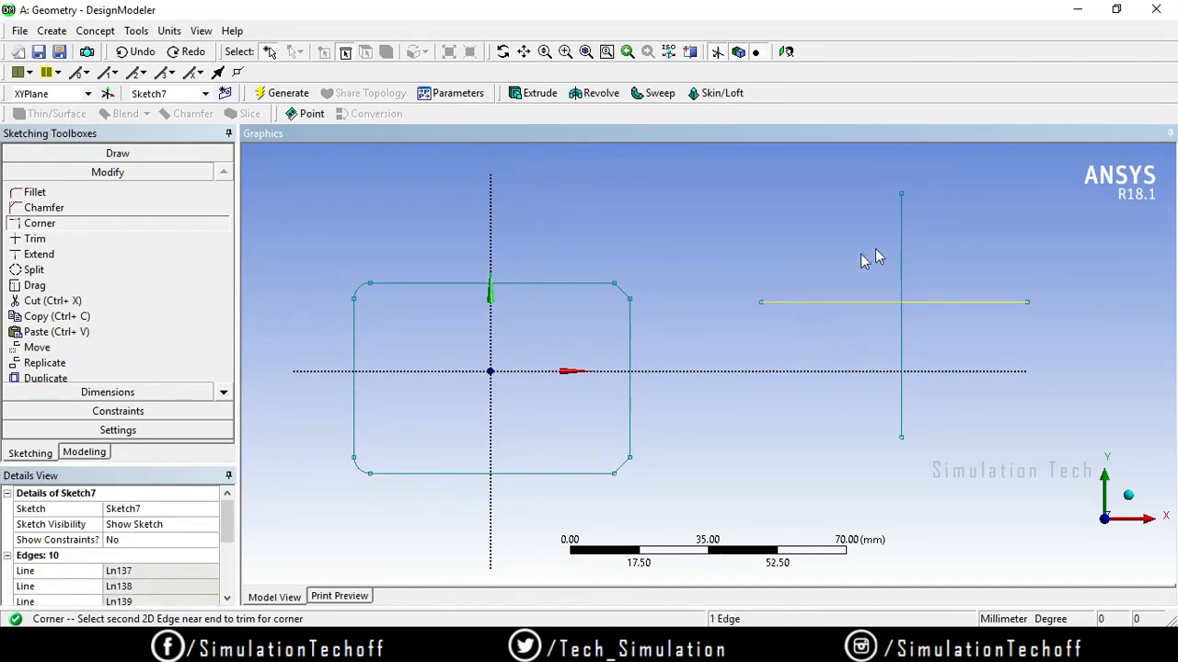
pyautogui.click(898, 223)
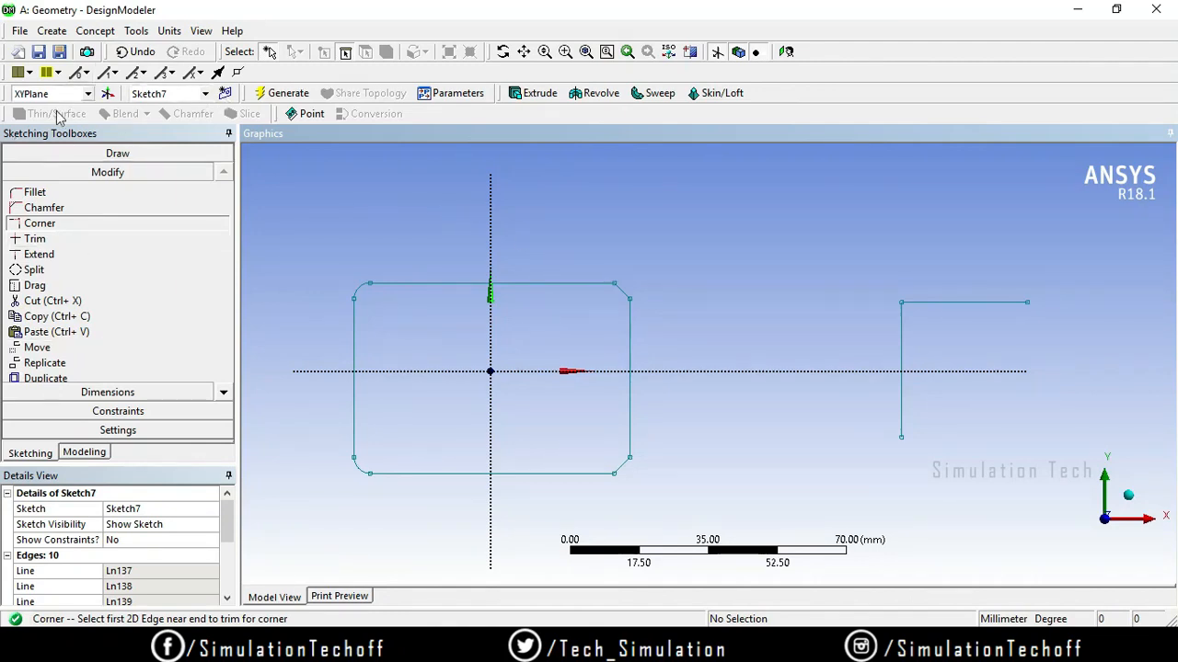
# Sketch a vertical line about 58 mm long through the rectangle's right half and a crossing horizontal line about 54 mm long past its right side.
pyautogui.click(108, 153)
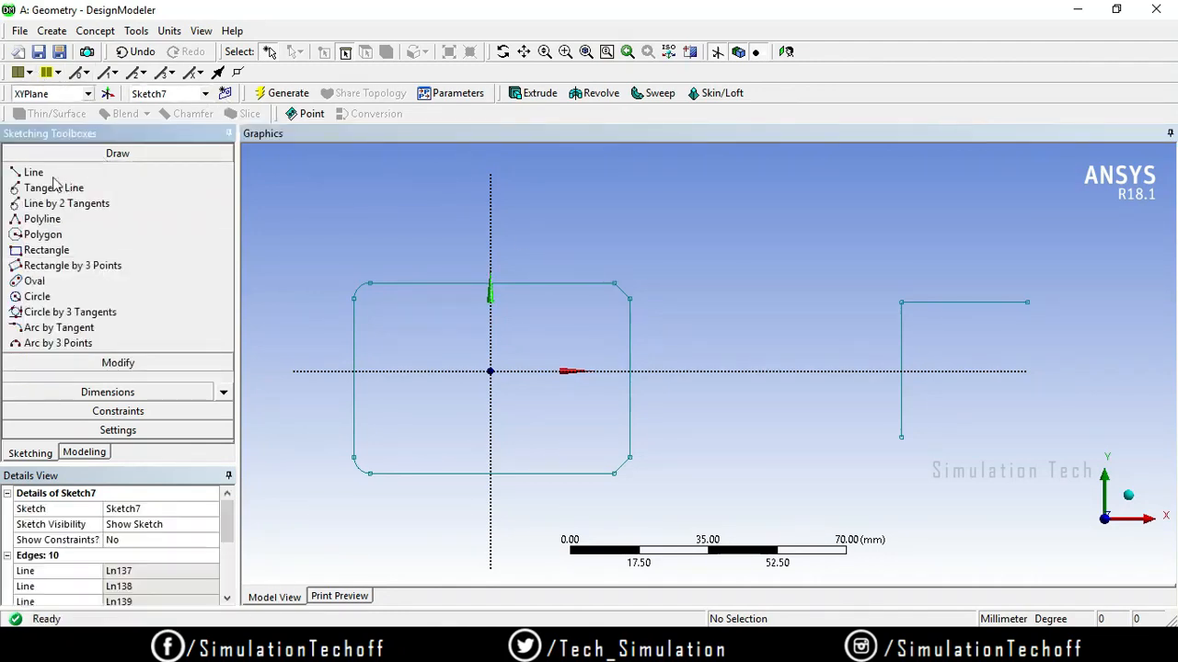
pyautogui.click(33, 173)
pyautogui.moveTo(566, 215); pyautogui.dragTo(566, 444)
pyautogui.moveTo(526, 333); pyautogui.dragTo(741, 333)
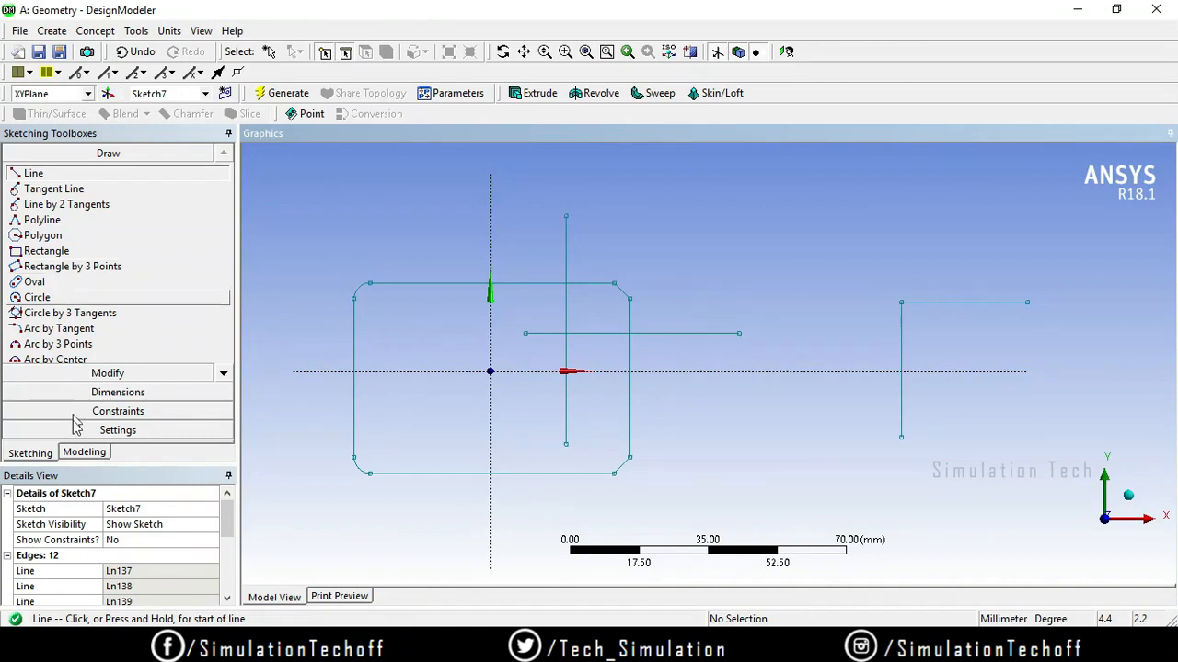
# Trim the horizontal line's part outside the rectangle's right side and the parts of both vertical lines below the X axis.
pyautogui.click(83, 373)
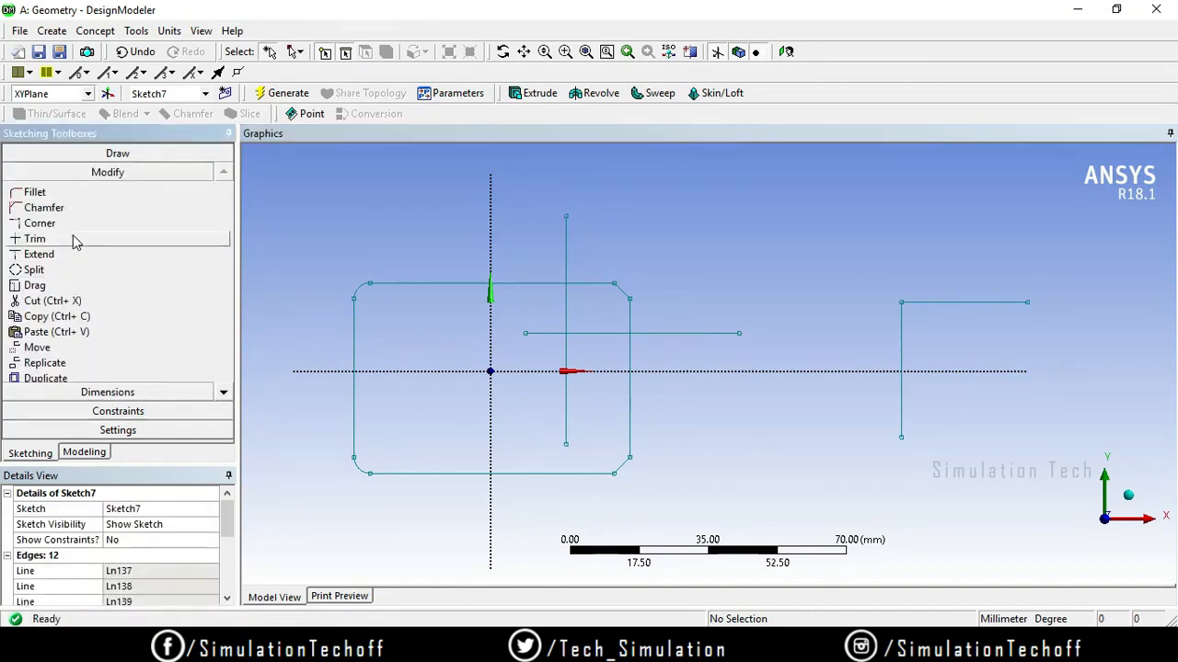
pyautogui.click(75, 240)
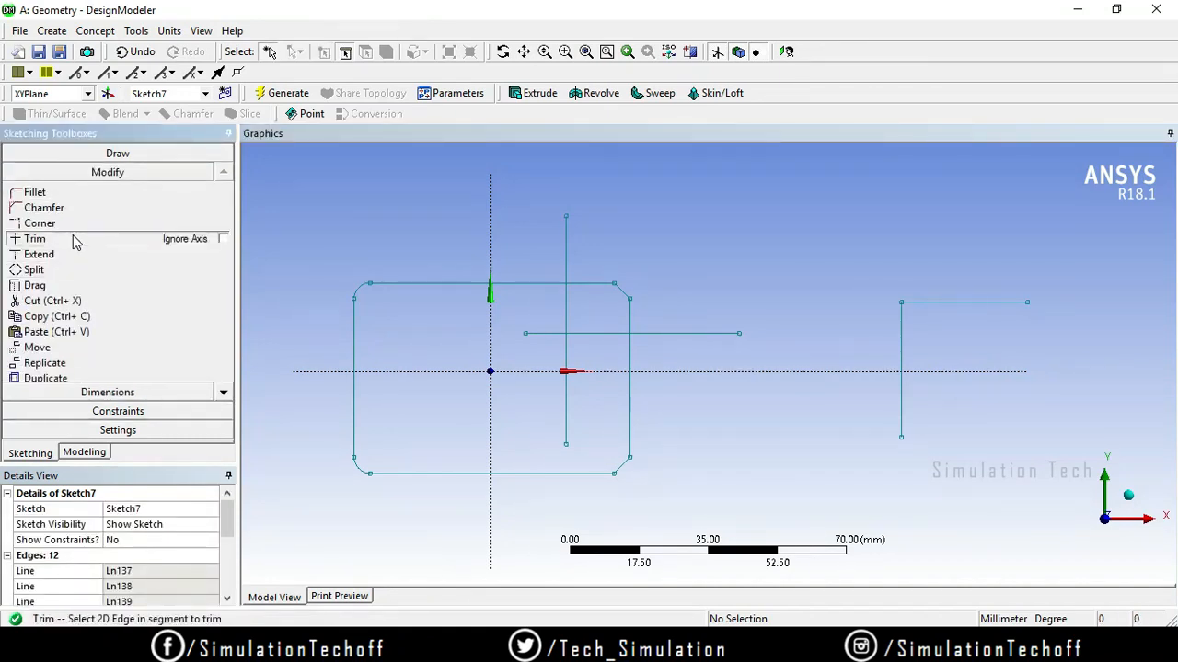
pyautogui.click(677, 332)
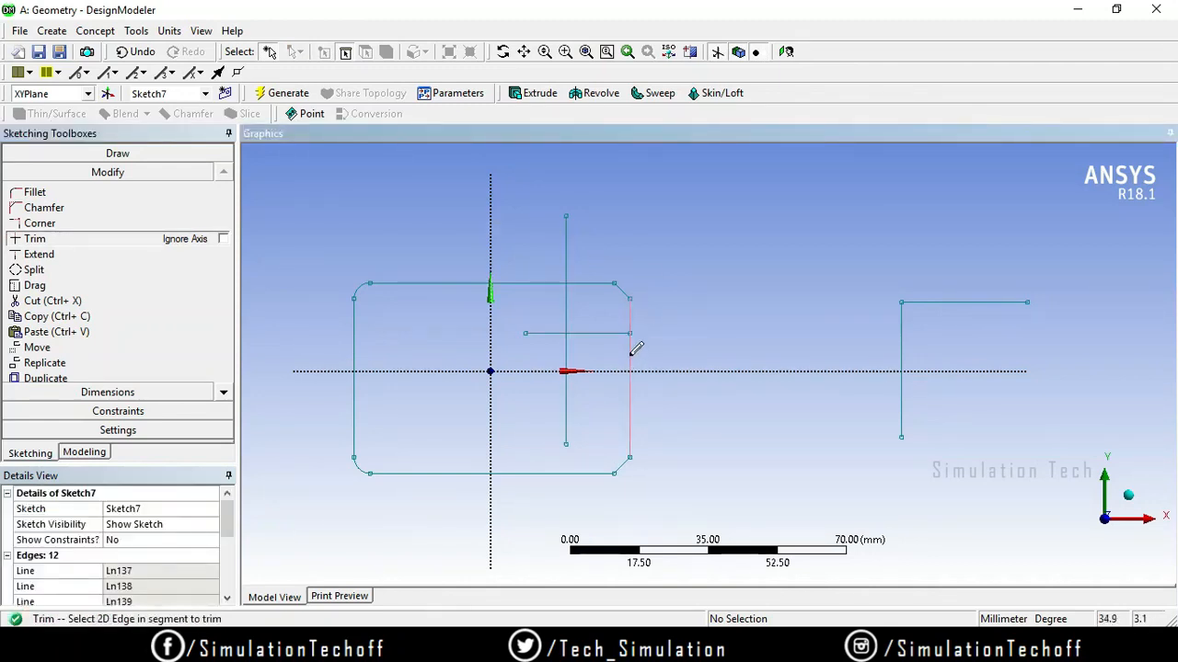
pyautogui.click(566, 409)
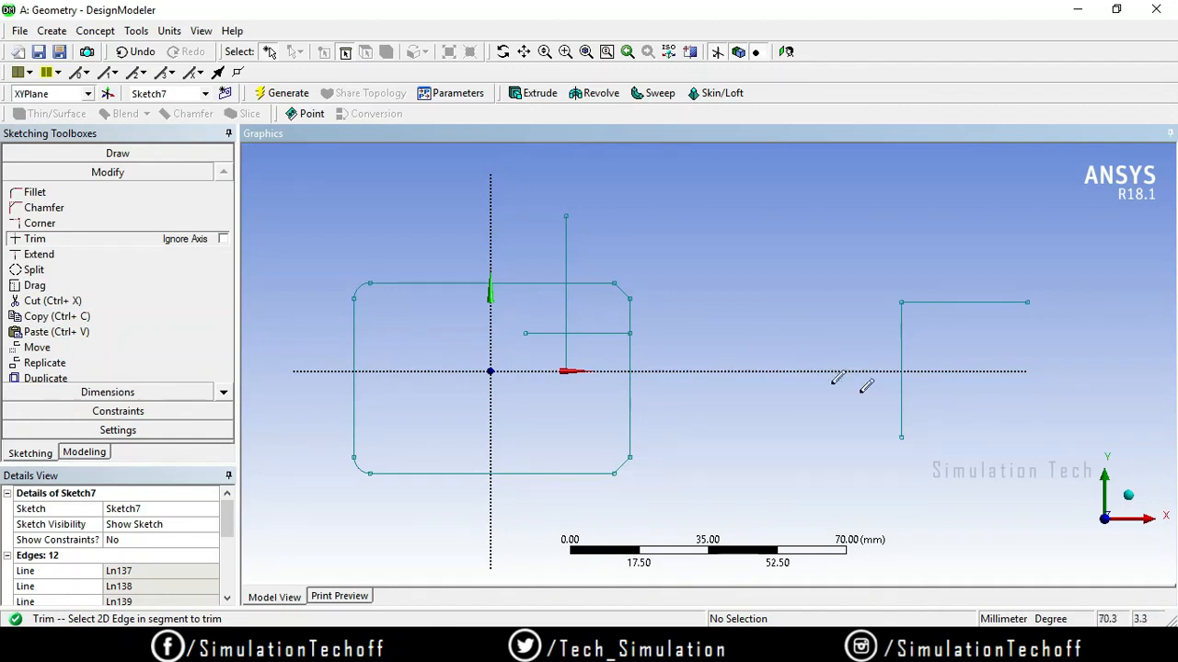
pyautogui.click(901, 412)
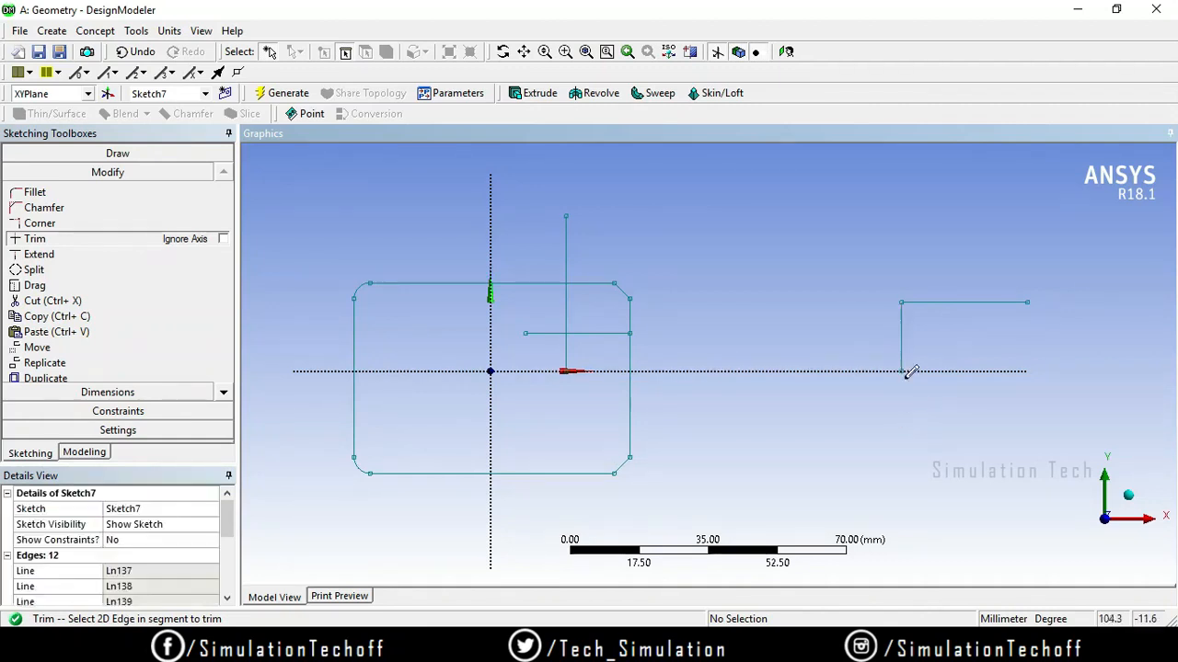
# Trim the crossing lines' left and upper overhangs and the vertical piece between the horizontal line and the X axis.
pyautogui.click(555, 333)
pyautogui.click(565, 246)
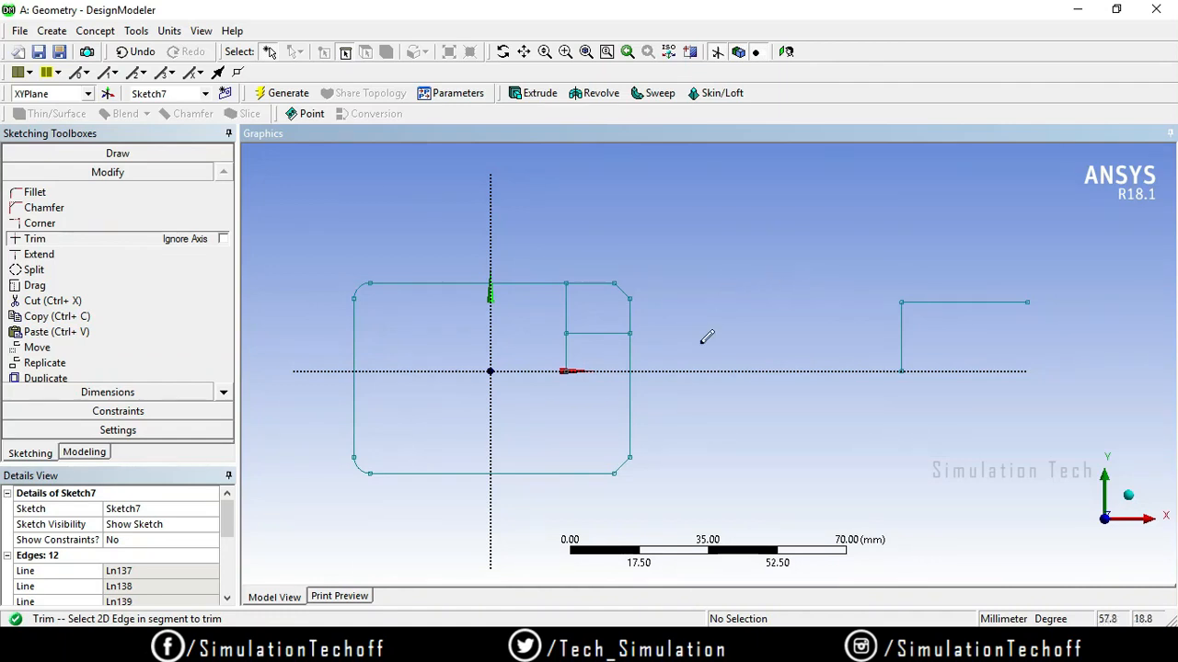
pyautogui.click(568, 352)
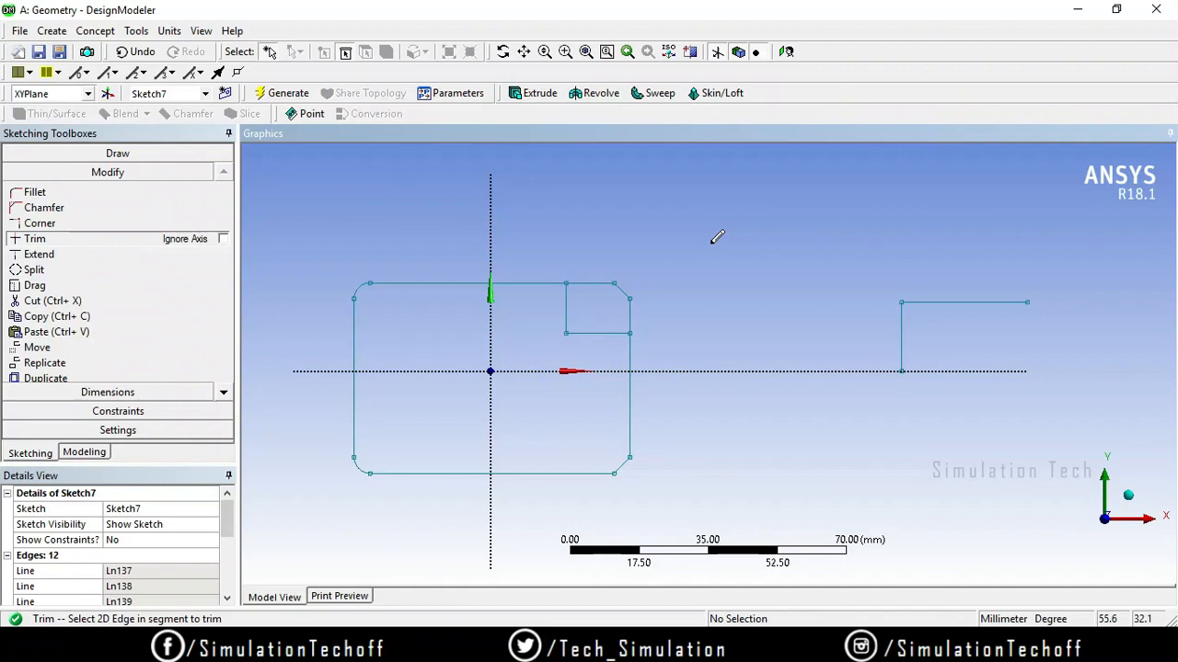
# Extend the far-right horizontal line left to the rectangle's right side, and try to extend the short vertical line below it.
pyautogui.click(77, 256)
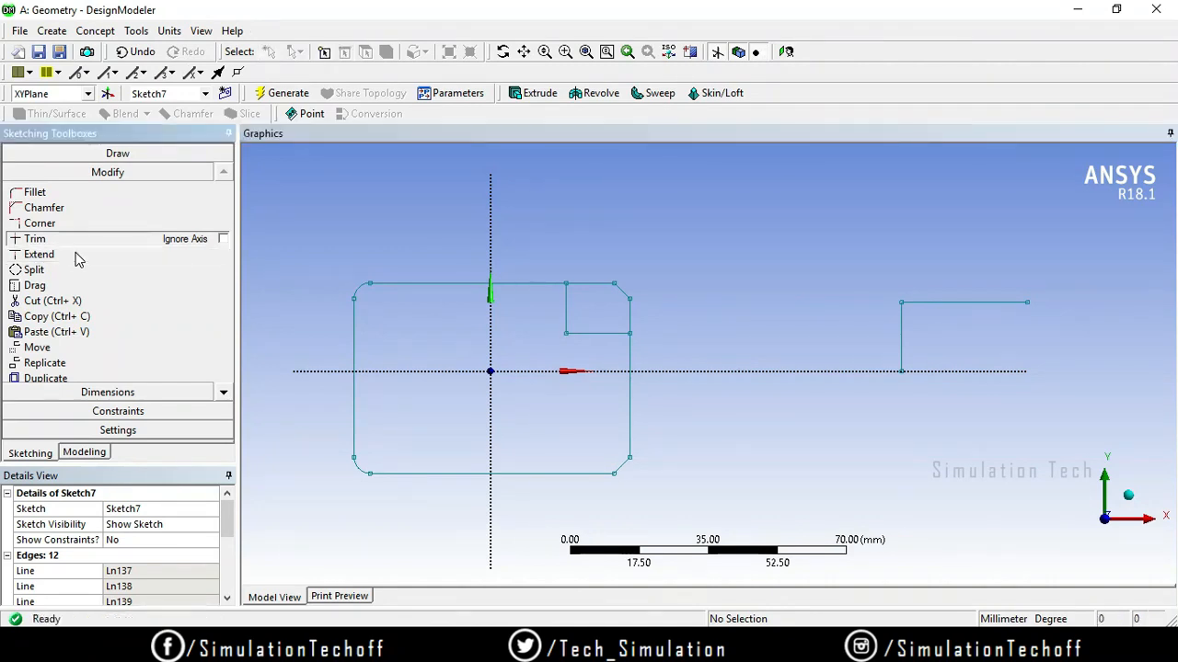
pyautogui.click(939, 294)
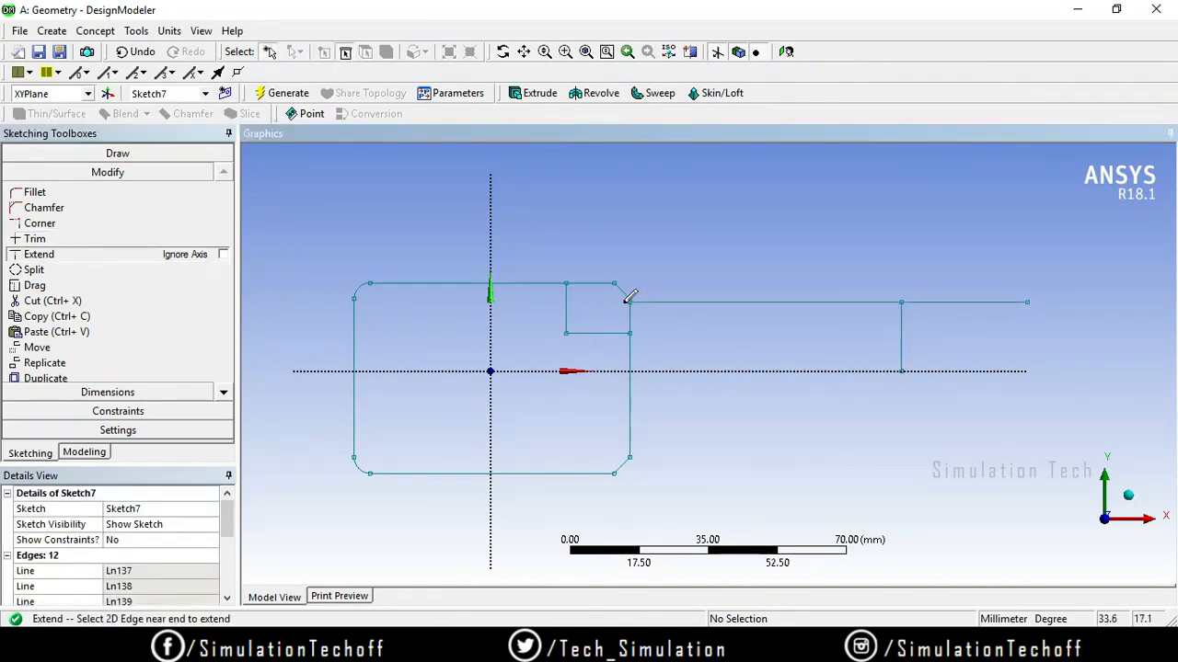
pyautogui.click(905, 339)
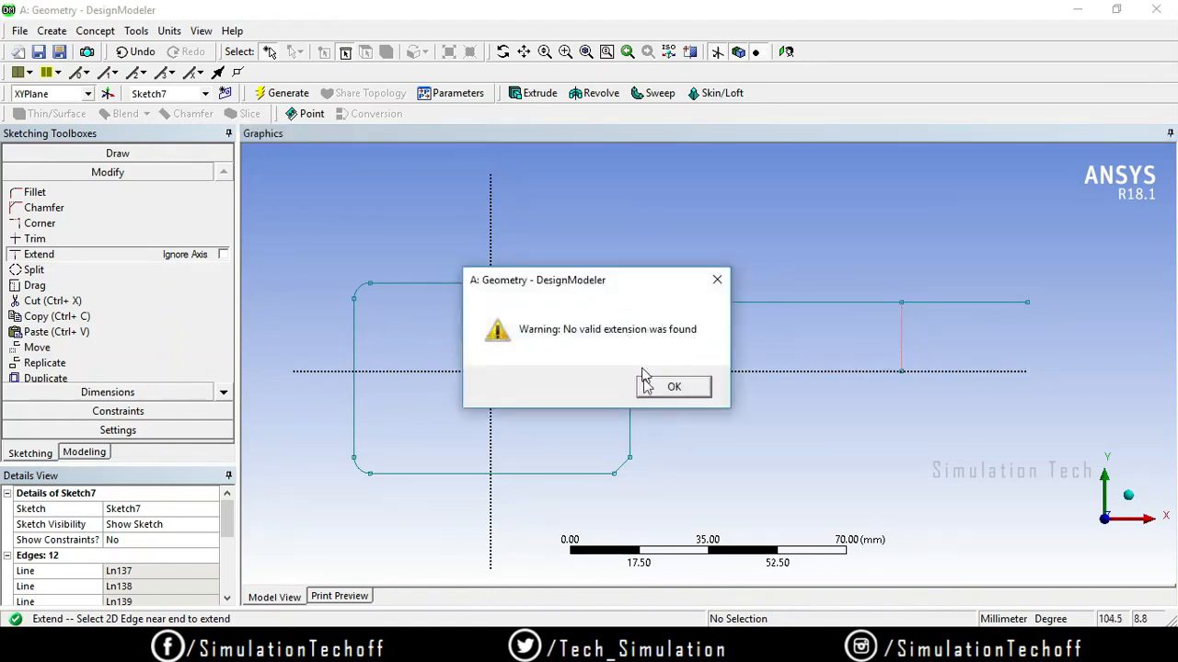
pyautogui.click(674, 386)
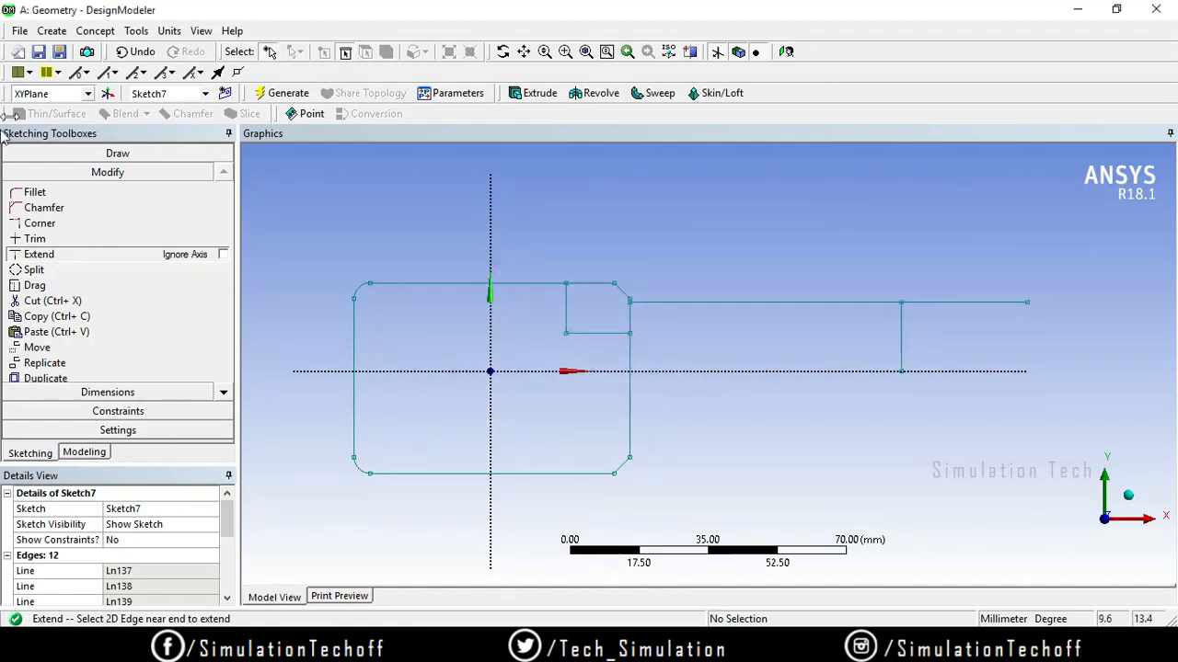
# Sketch a horizontal line about 39 mm long above the far-right horizontal and vertical lines.
pyautogui.click(83, 155)
pyautogui.click(37, 173)
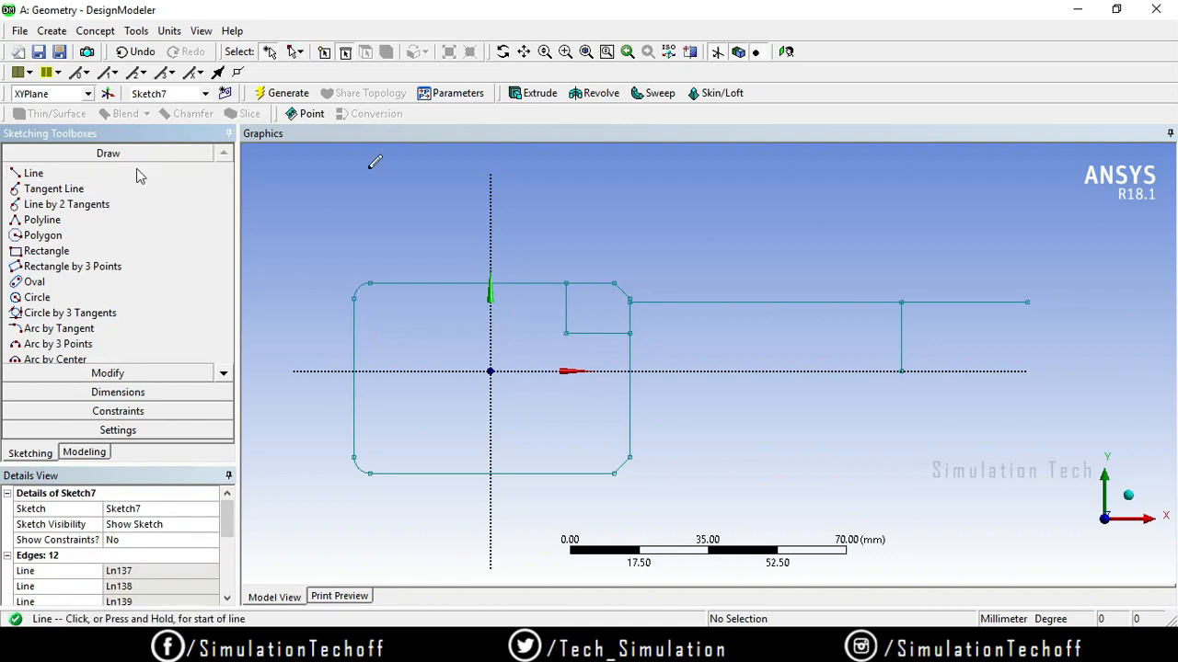
pyautogui.click(835, 231)
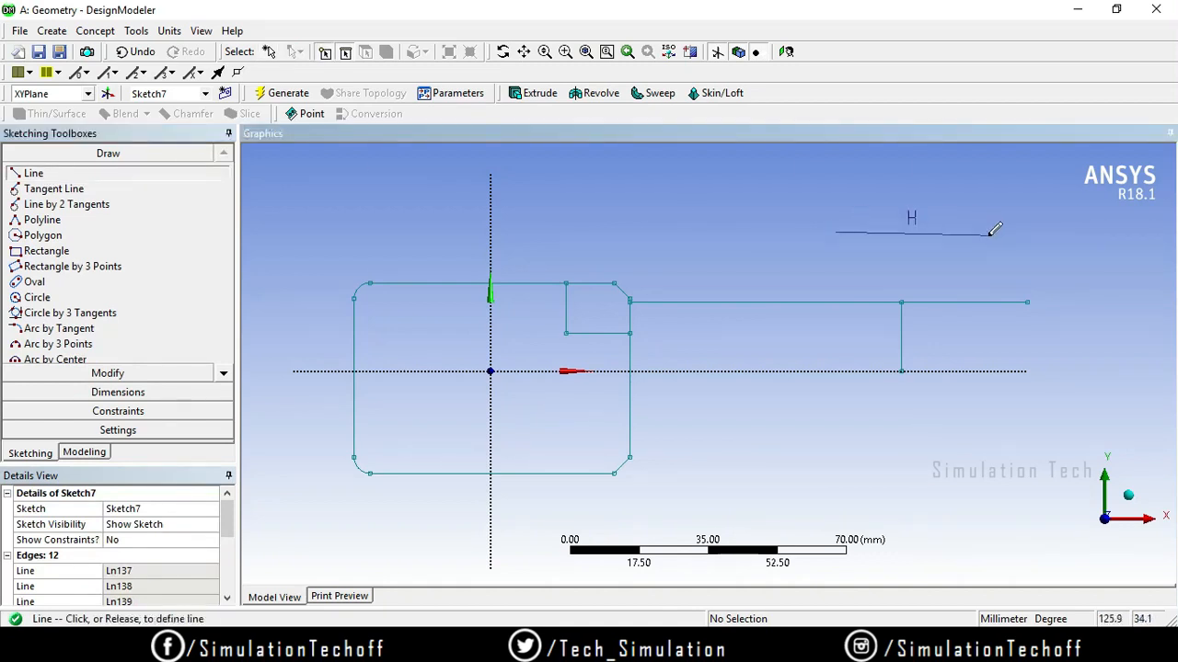
pyautogui.click(988, 232)
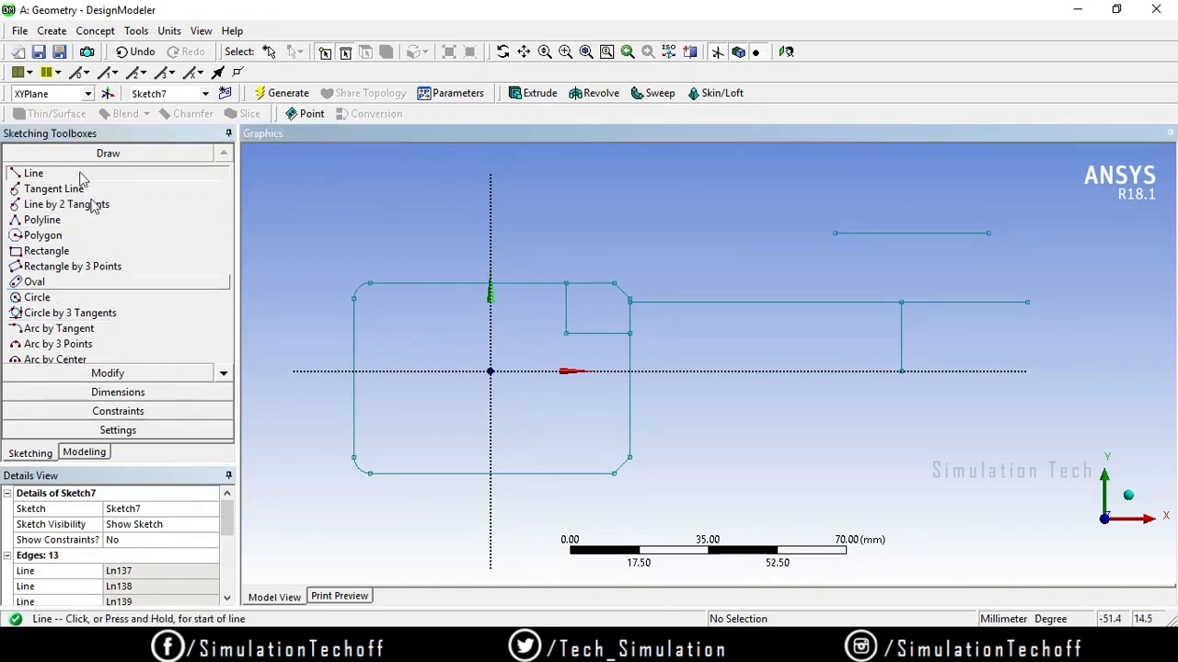
# Extend the far-right vertical line up to the short horizontal line above it, and try to extend its lower end.
pyautogui.click(118, 374)
pyautogui.click(66, 255)
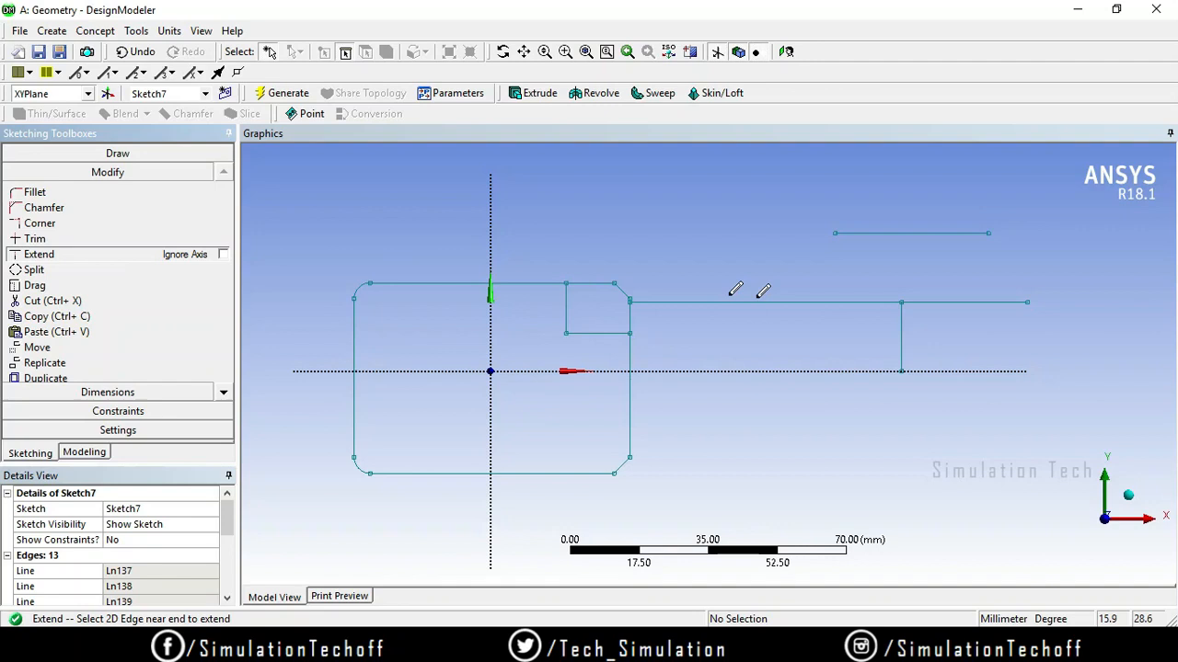
pyautogui.click(903, 333)
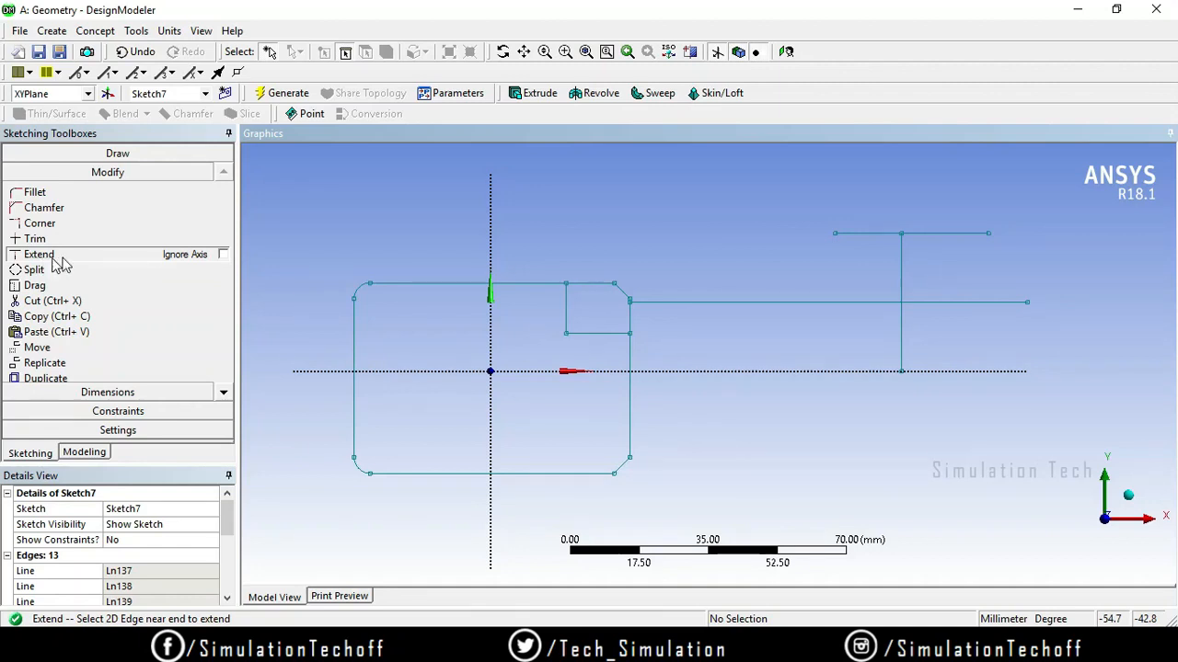
pyautogui.click(901, 358)
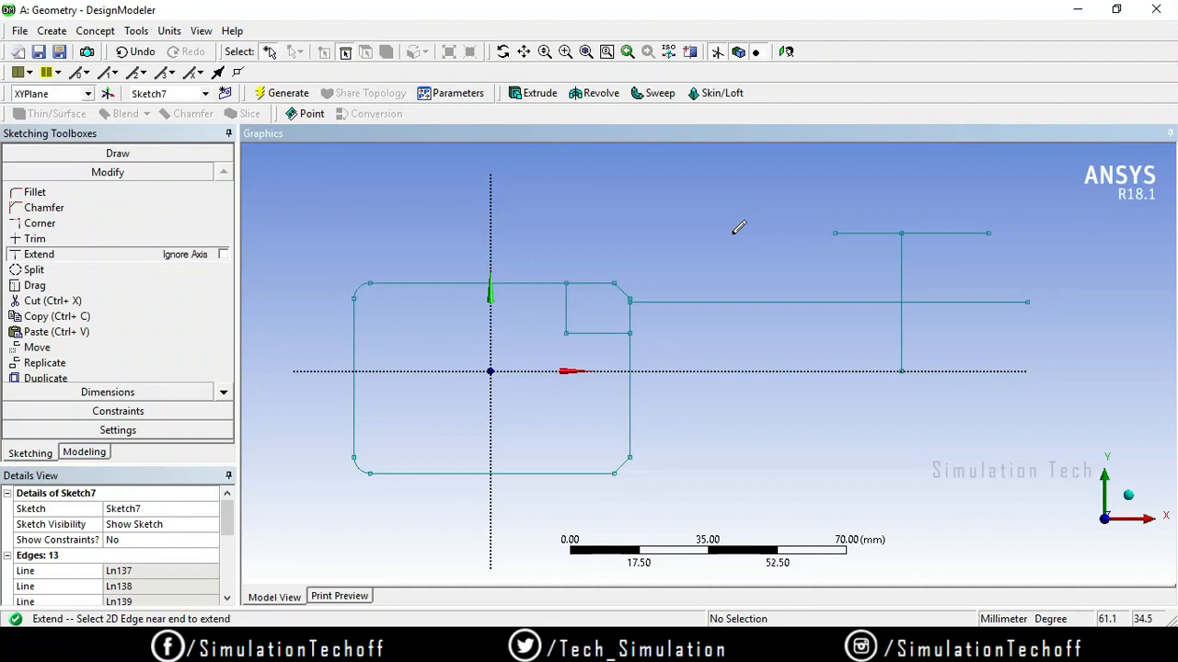
# Split the long horizontal line at three points and the rectangle's left side at two points.
pyautogui.click(68, 277)
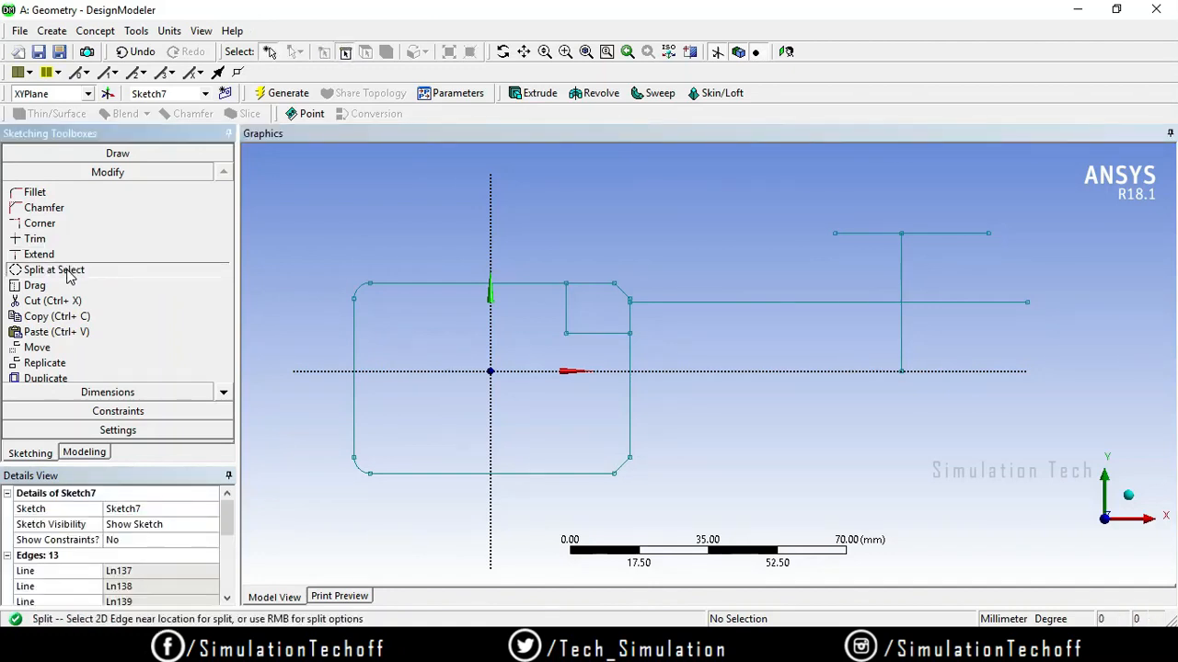
pyautogui.click(727, 301)
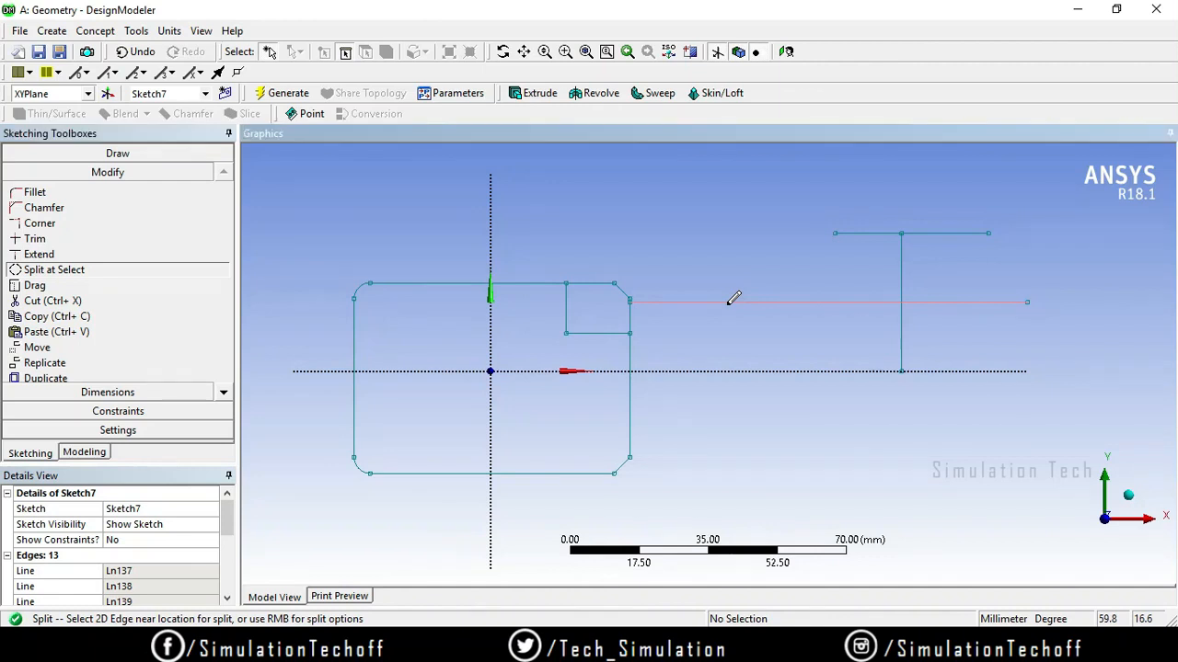
pyautogui.click(849, 302)
pyautogui.click(986, 302)
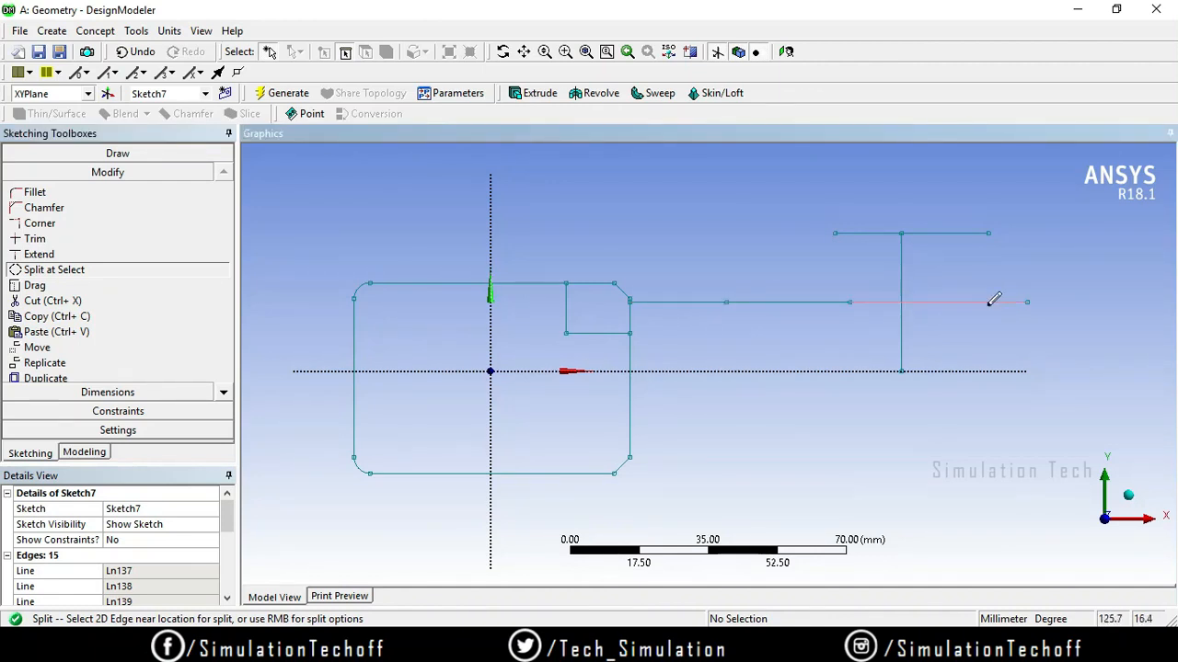
pyautogui.click(354, 340)
pyautogui.click(355, 410)
pyautogui.click(356, 412)
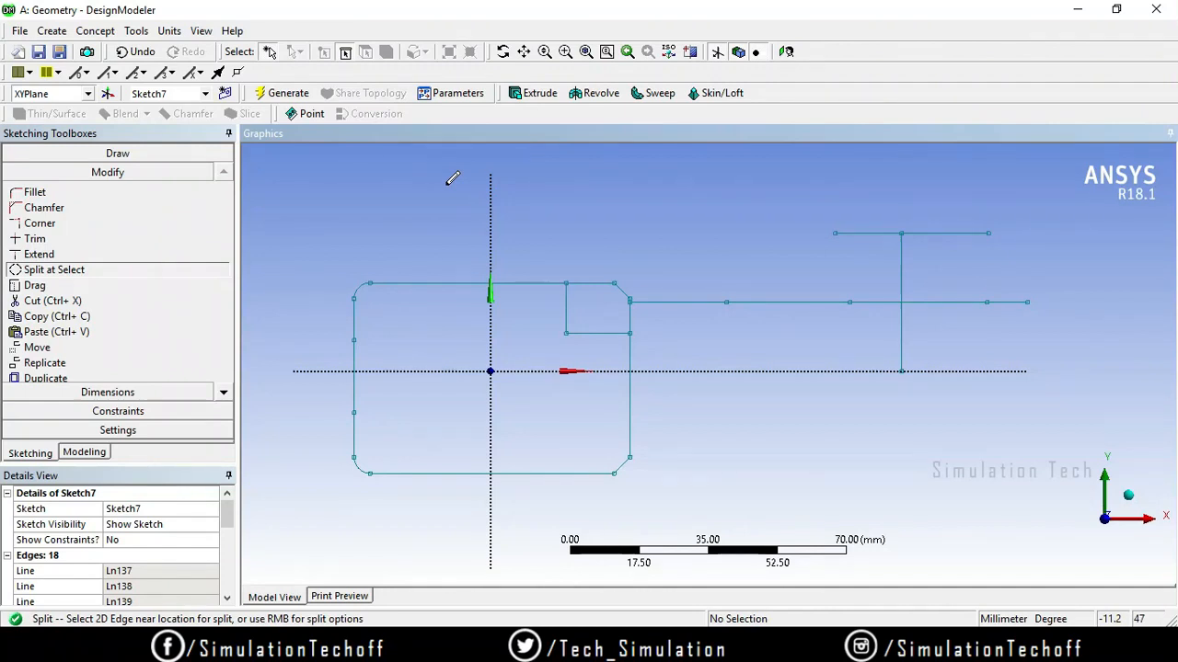
pyautogui.press('Escape')
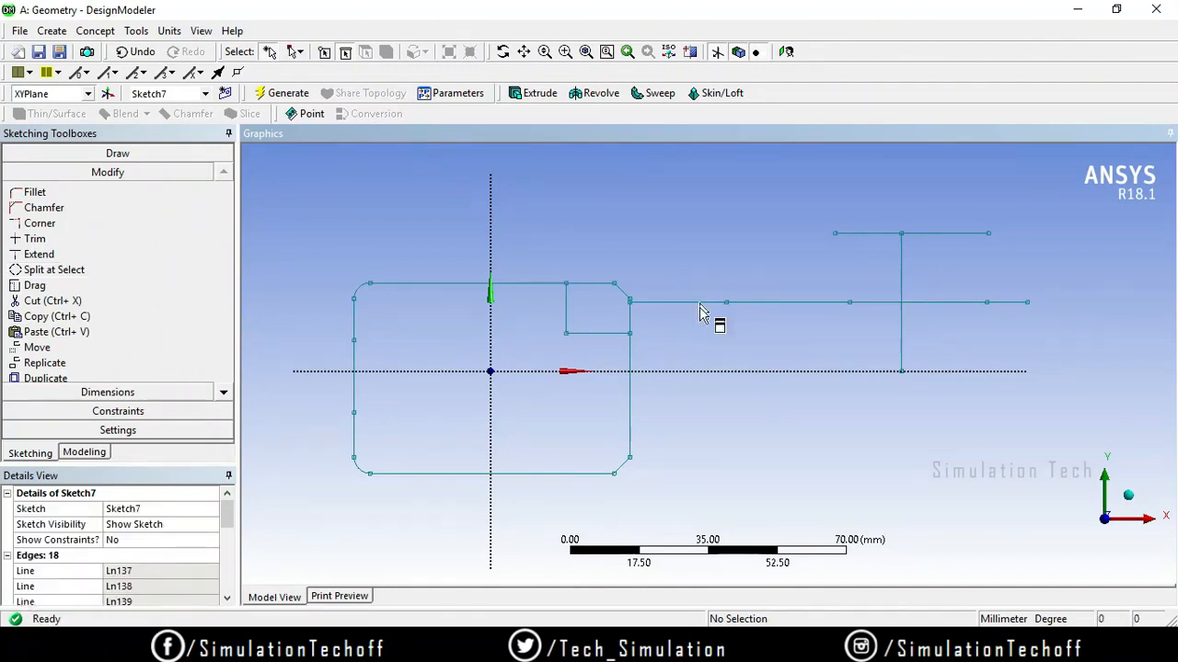
# Delete the long horizontal line's second segment and right end segment, and the middle segment of the rectangle's left side.
pyautogui.click(784, 304)
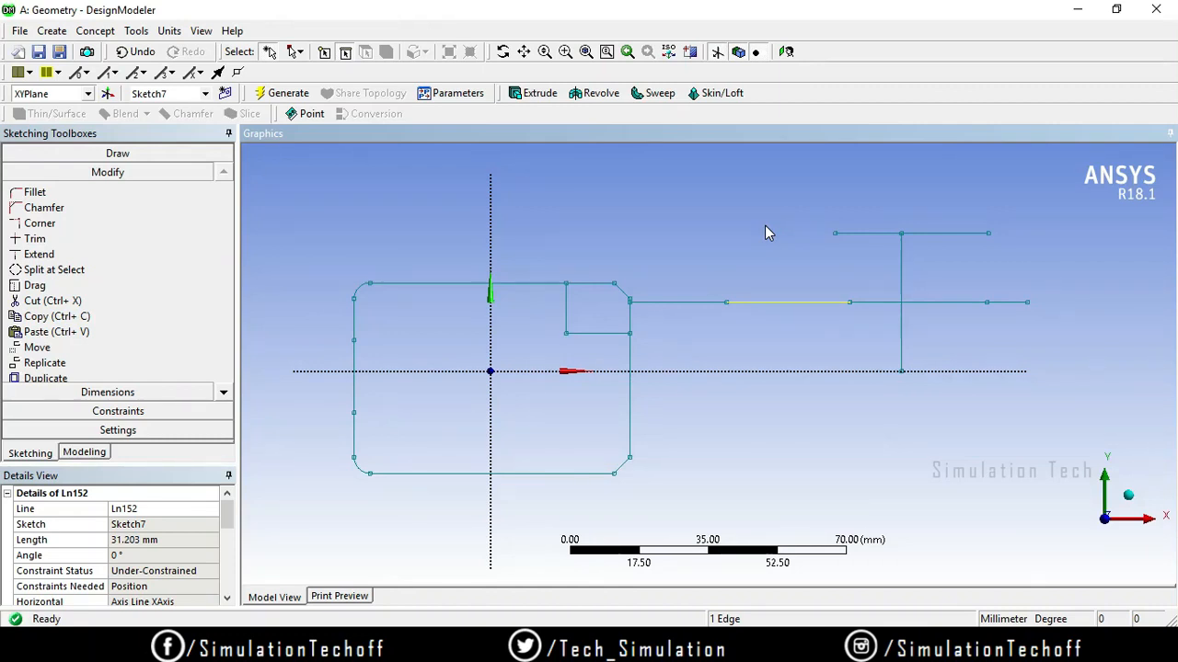
pyautogui.press('Delete')
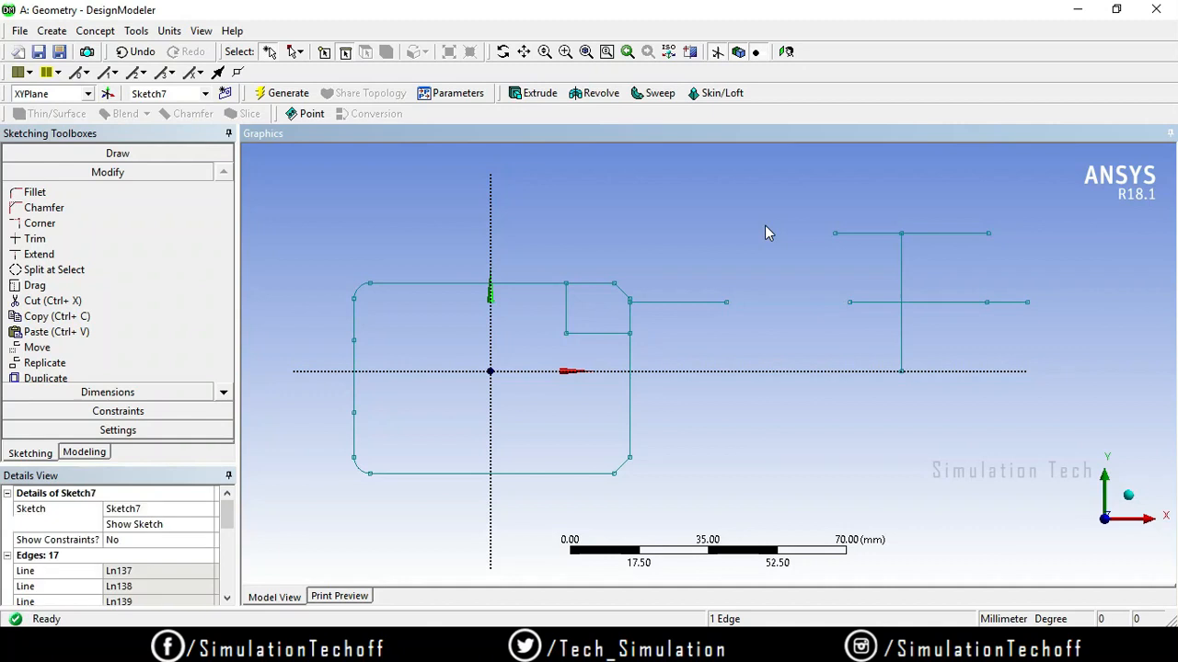
pyautogui.click(1023, 303)
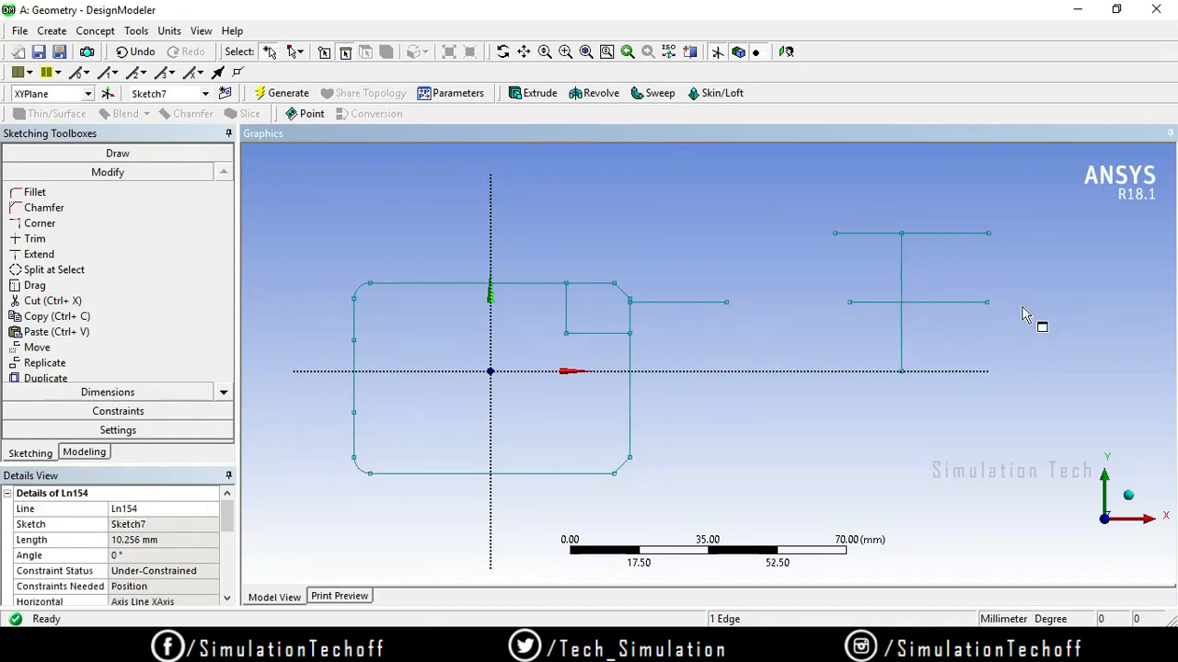
pyautogui.click(355, 390)
pyautogui.press('Delete')
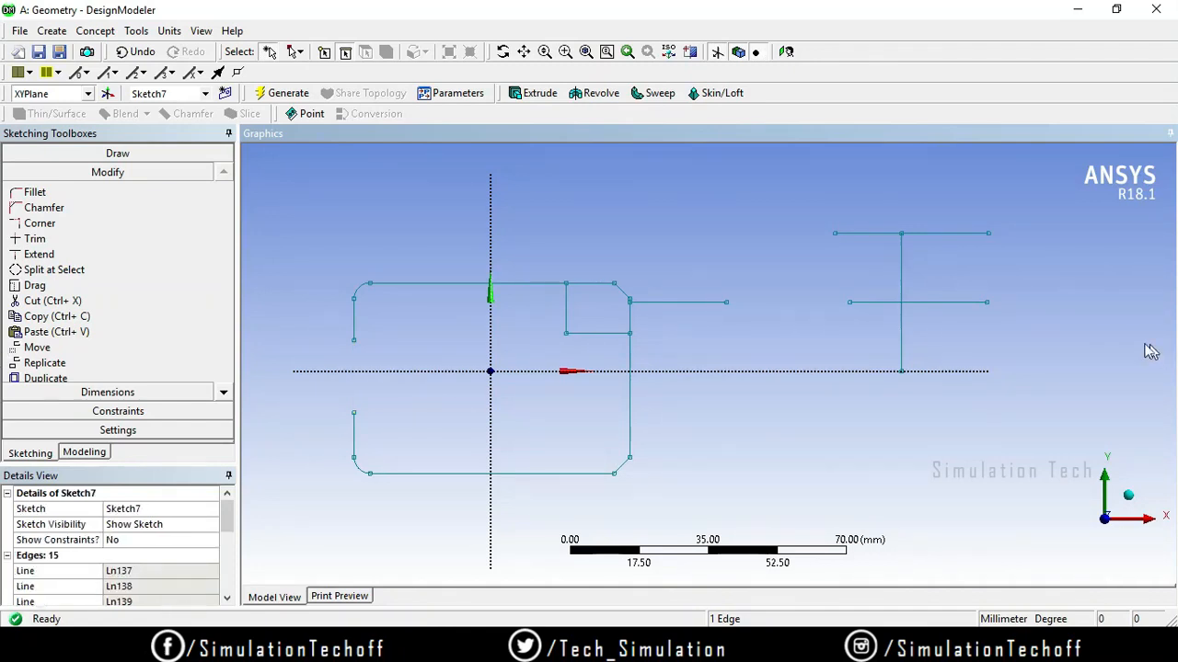
# Sketch a circle about 48 mm in diameter between the rectangle and the far-right lines, centred below the horizontal axis.
pyautogui.click(138, 153)
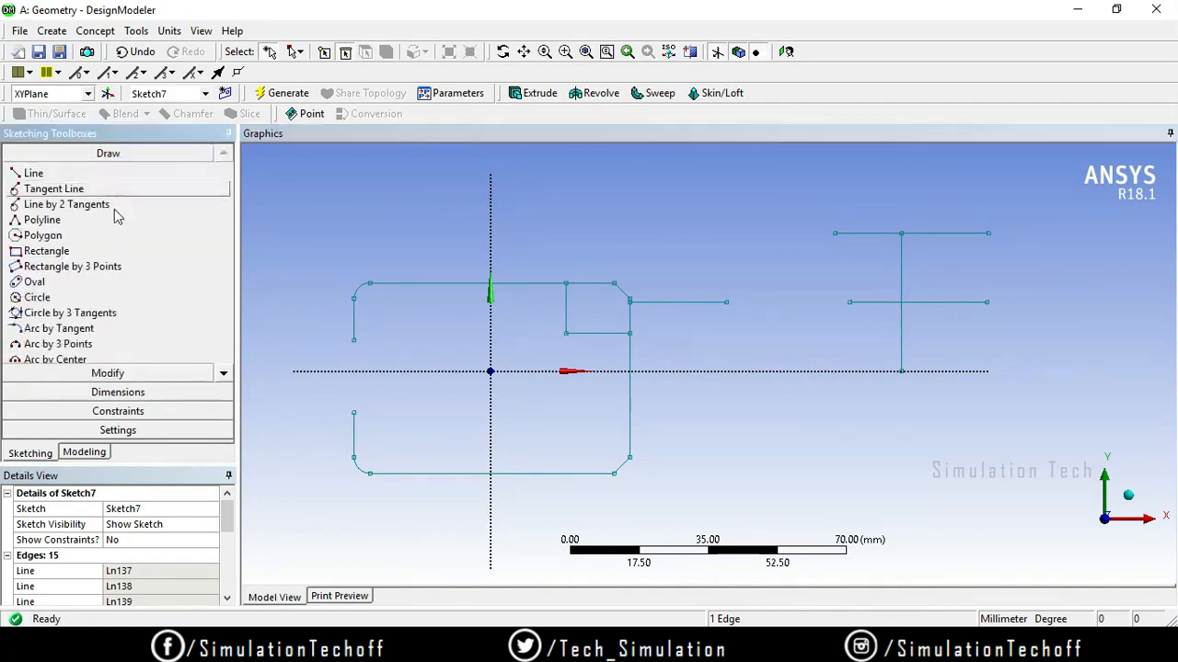
pyautogui.click(122, 298)
pyautogui.click(875, 454)
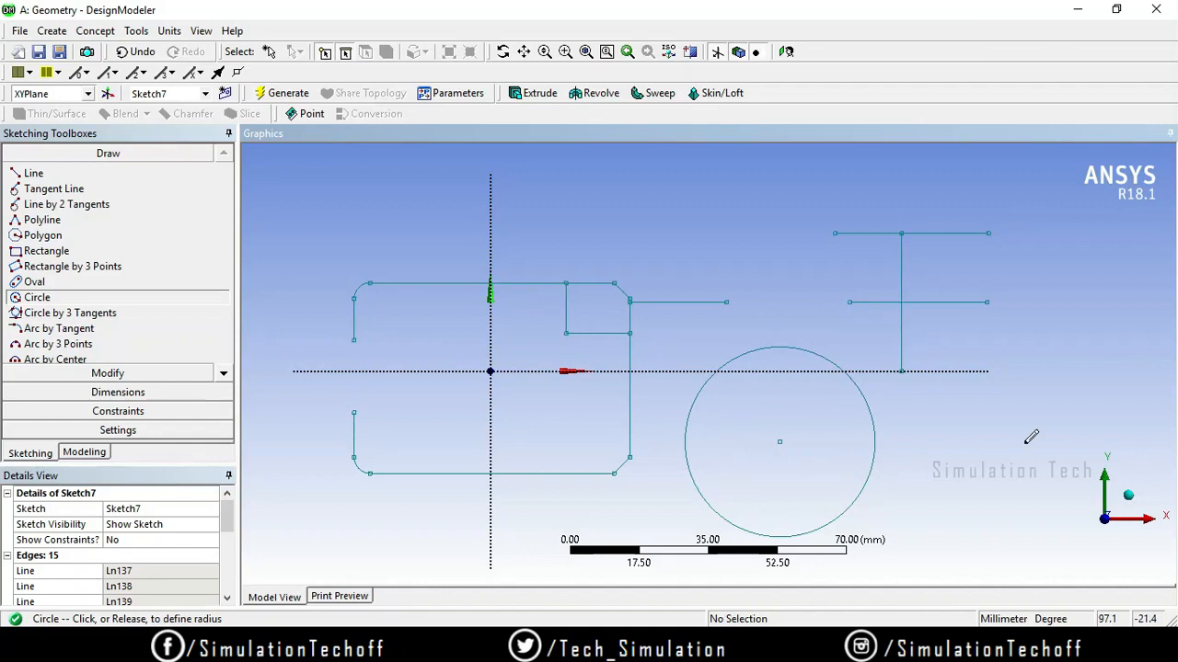
# Split the circle at four points, one on each side, and delete its upper-right arc.
pyautogui.click(108, 373)
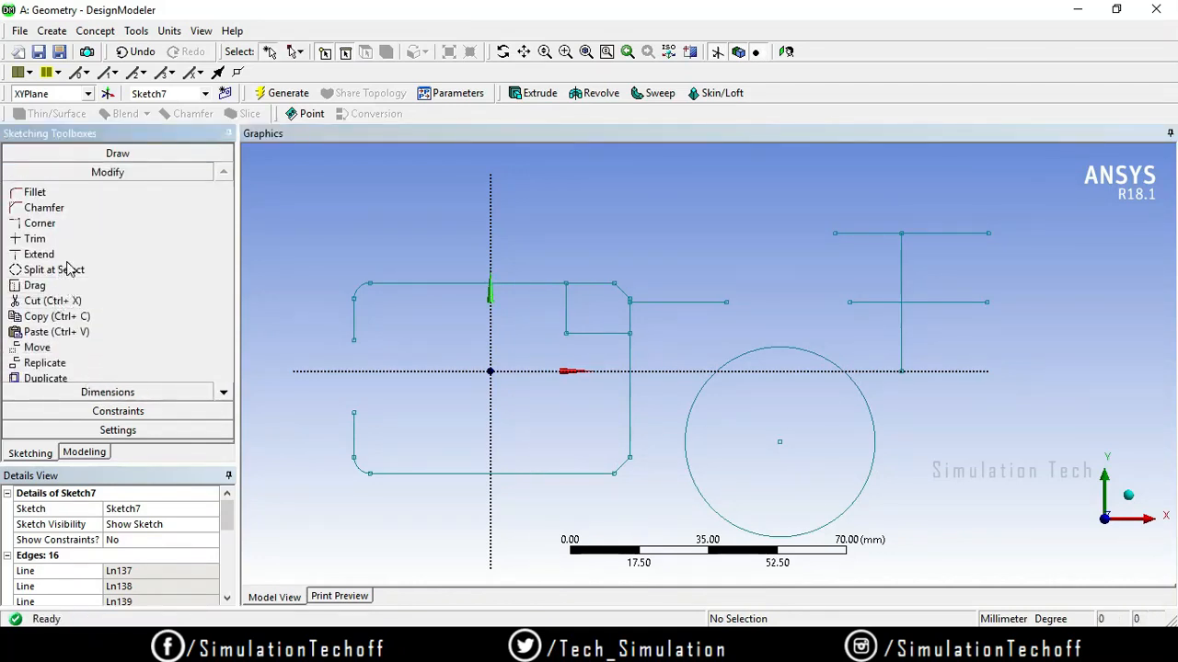
pyautogui.click(68, 269)
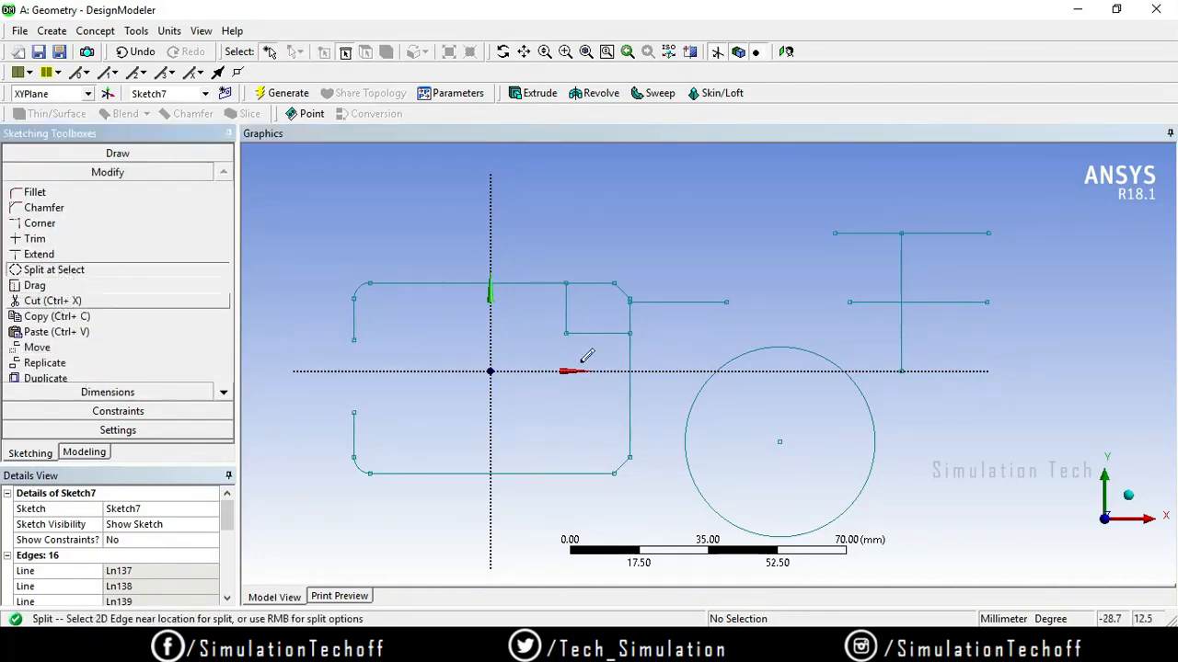
pyautogui.click(685, 448)
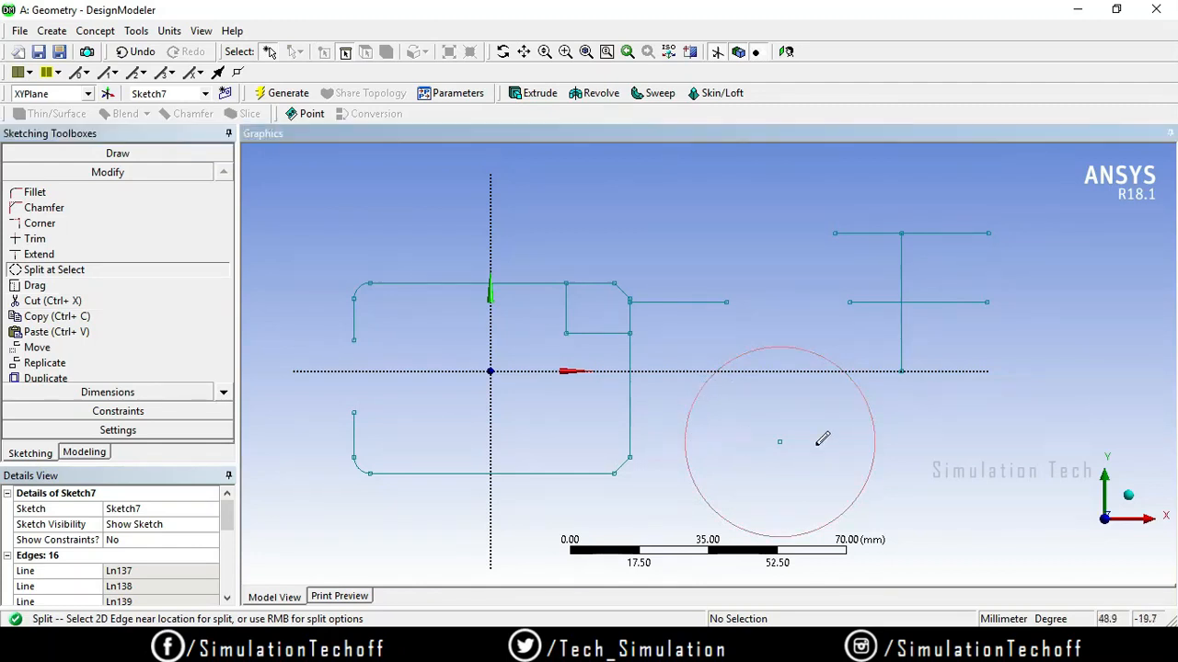
pyautogui.click(873, 441)
pyautogui.click(763, 349)
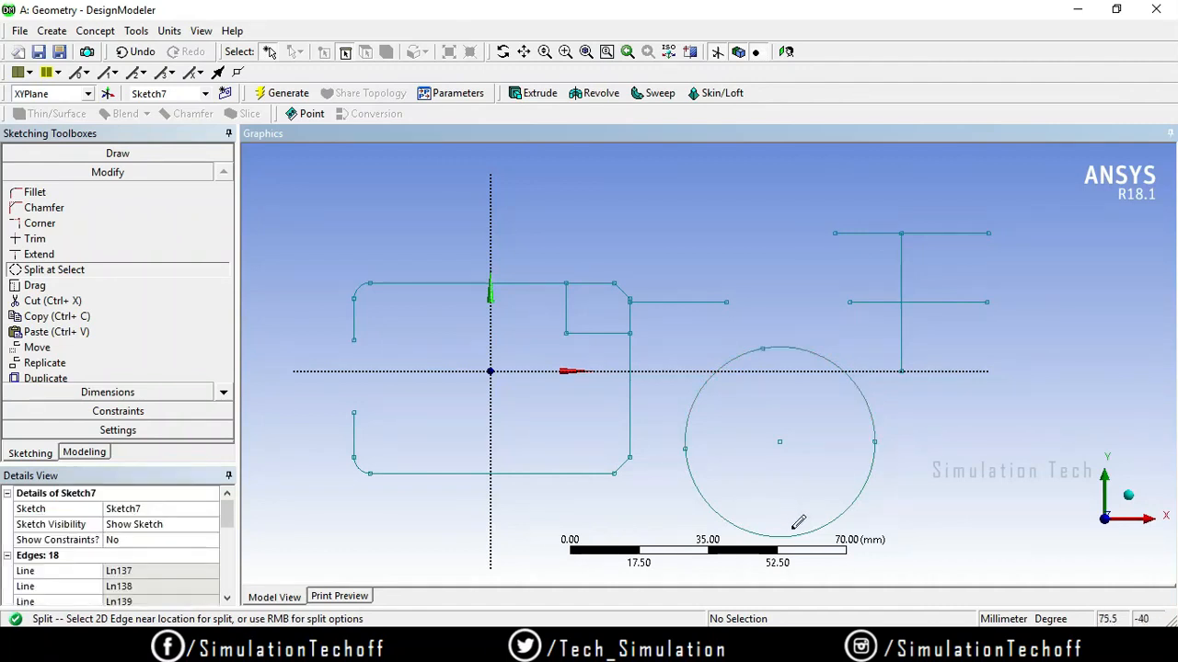
pyautogui.click(804, 534)
pyautogui.click(870, 412)
pyautogui.press('Delete')
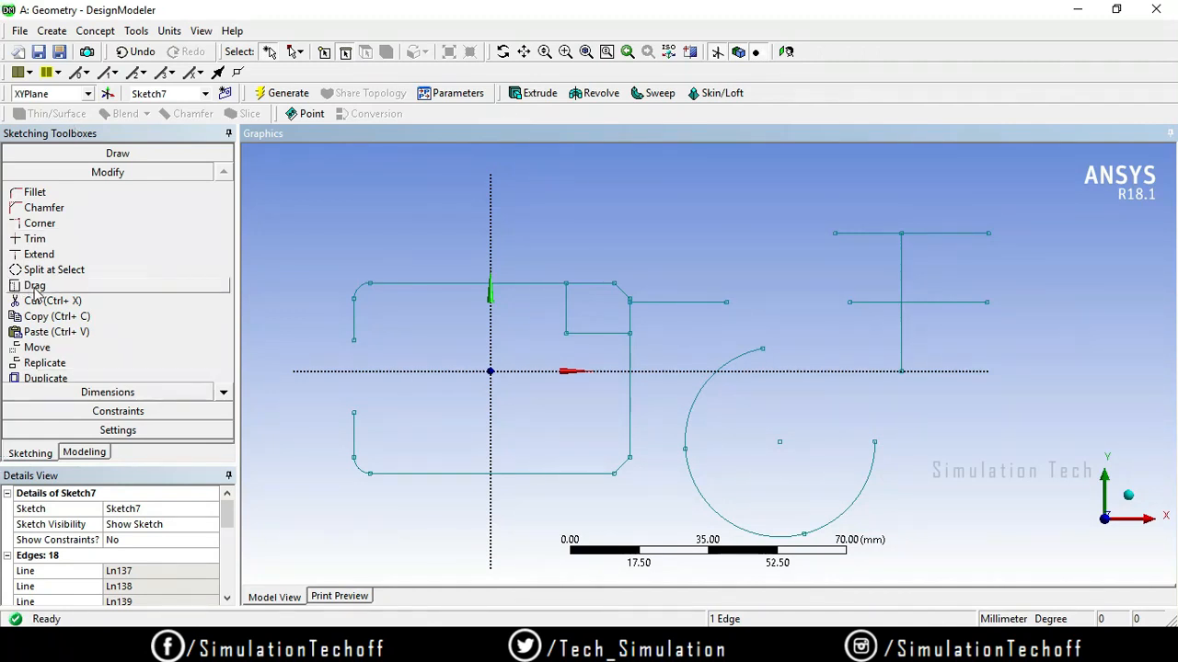
# Sketch a rectangle about 81 mm wide and 41 mm high above the existing geometry.
pyautogui.scroll(2, 697, 404)
pyautogui.scroll(-4, 696, 405)
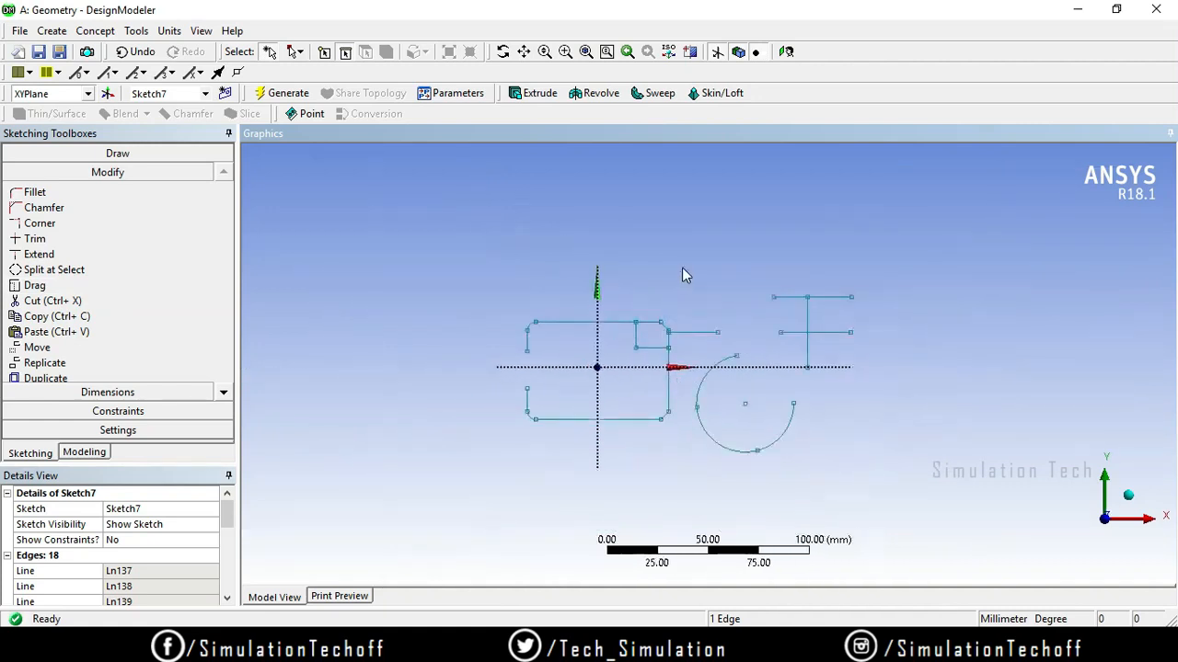
pyautogui.click(114, 152)
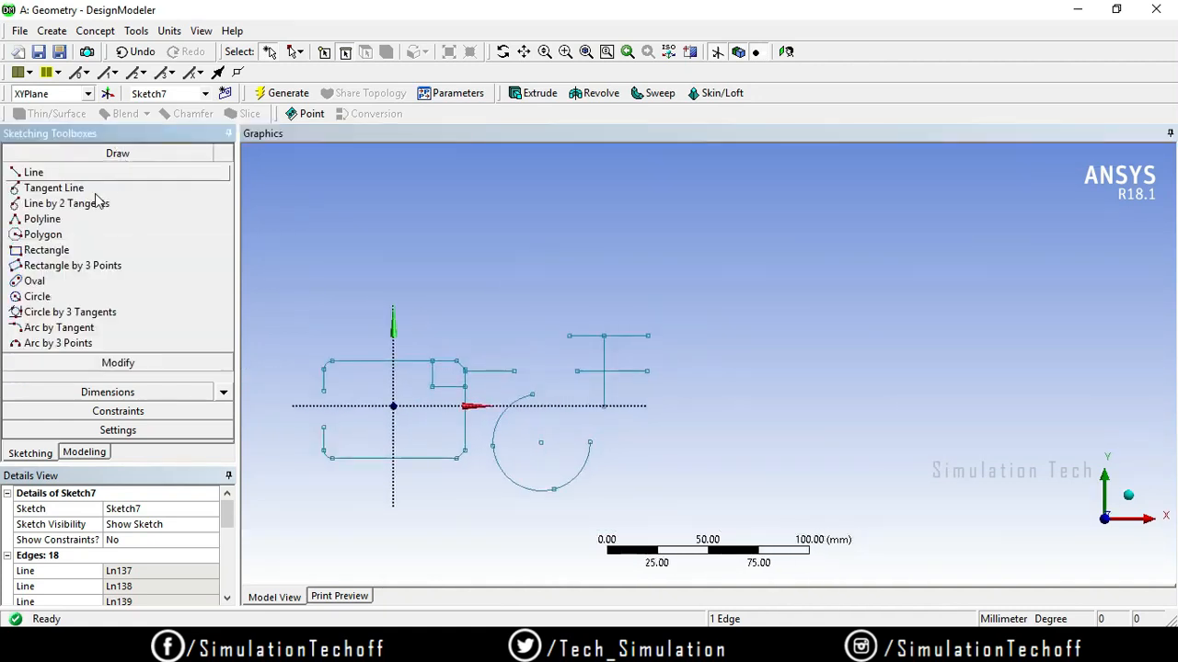
pyautogui.click(84, 254)
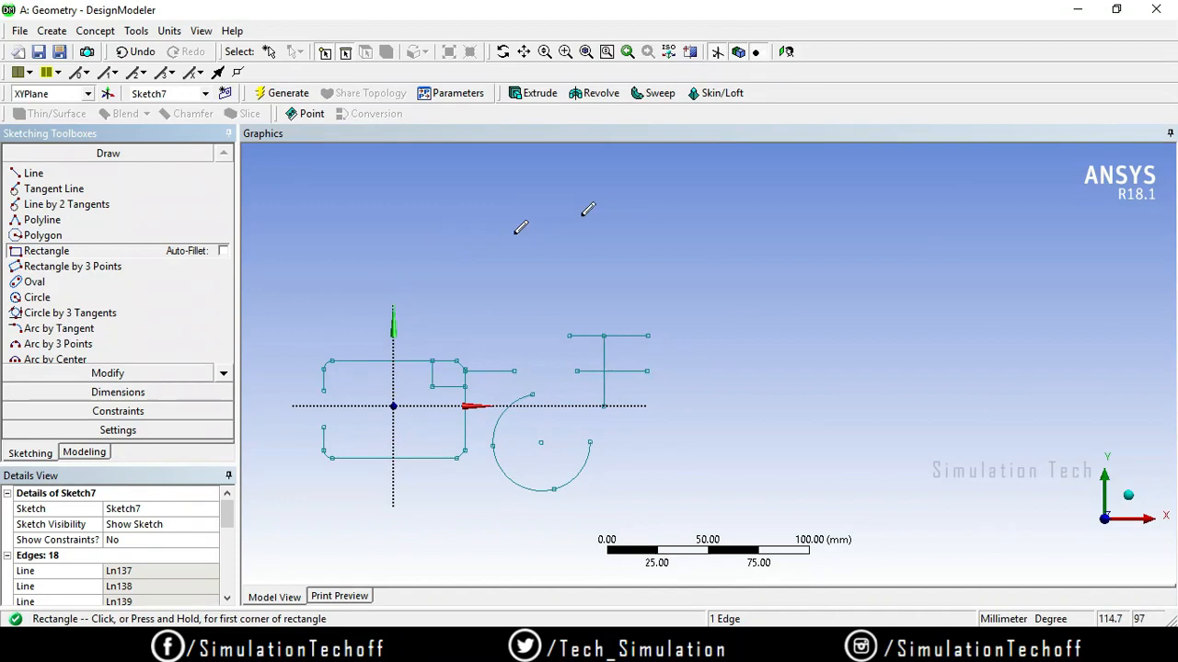
pyautogui.click(468, 216)
pyautogui.click(631, 299)
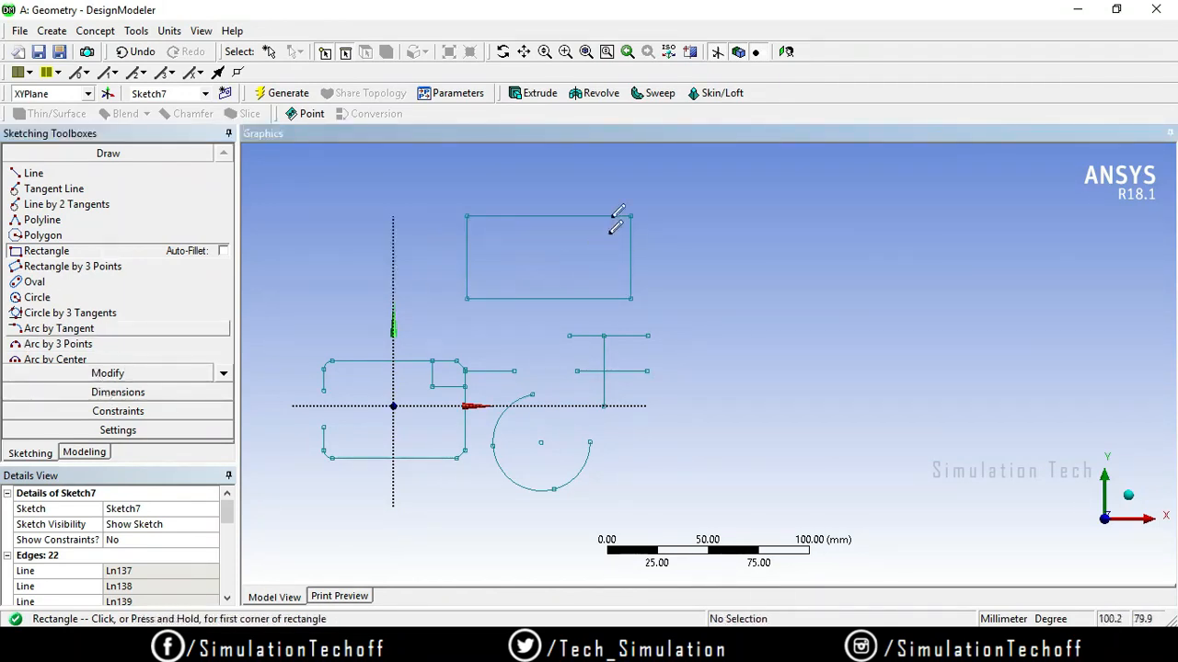
# Use the Drag tool to stretch the new rectangle's right side to a width of about 146 mm and lower its upper side to a height of about 25 mm.
pyautogui.click(120, 391)
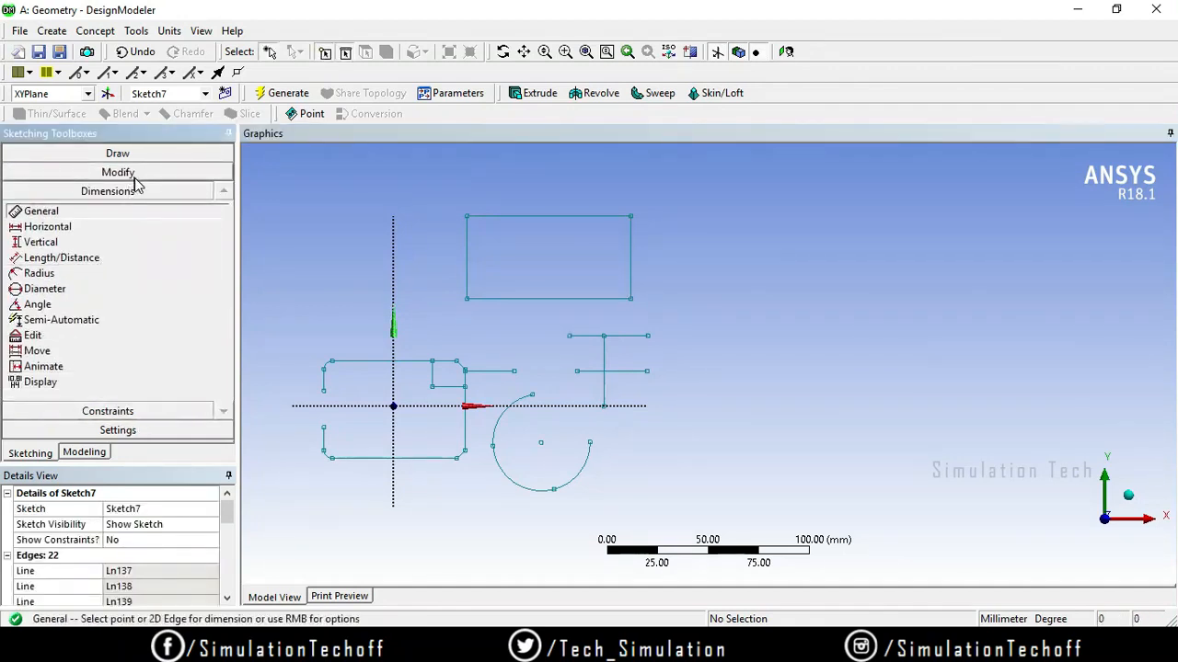
pyautogui.click(138, 173)
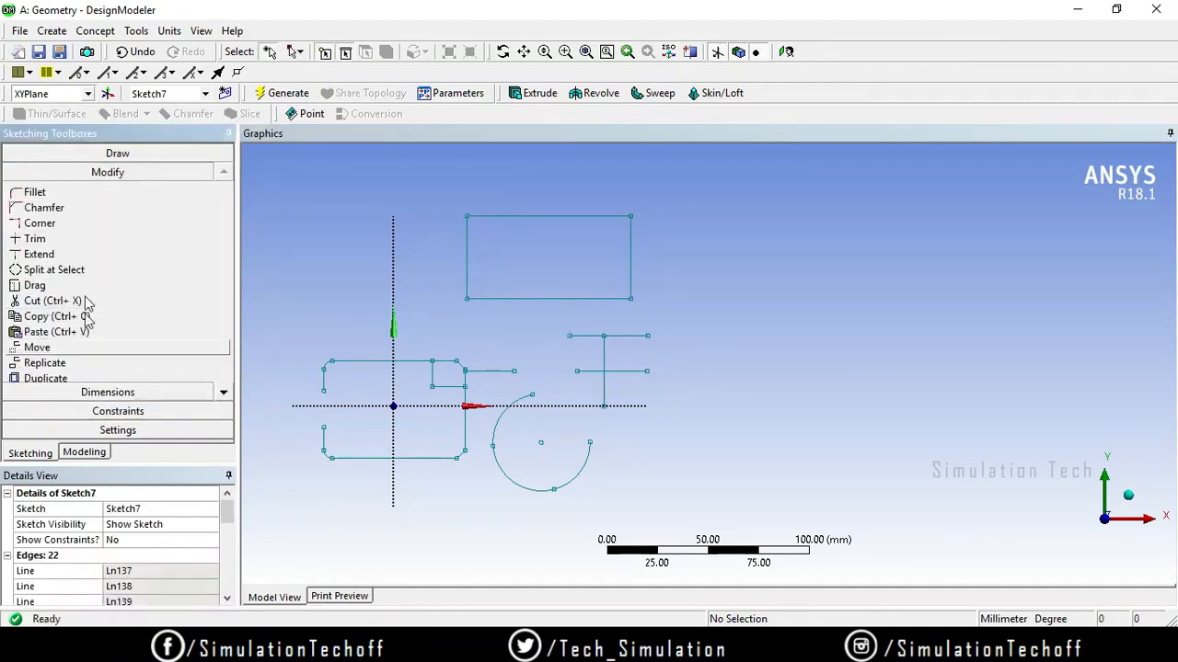
pyautogui.click(110, 287)
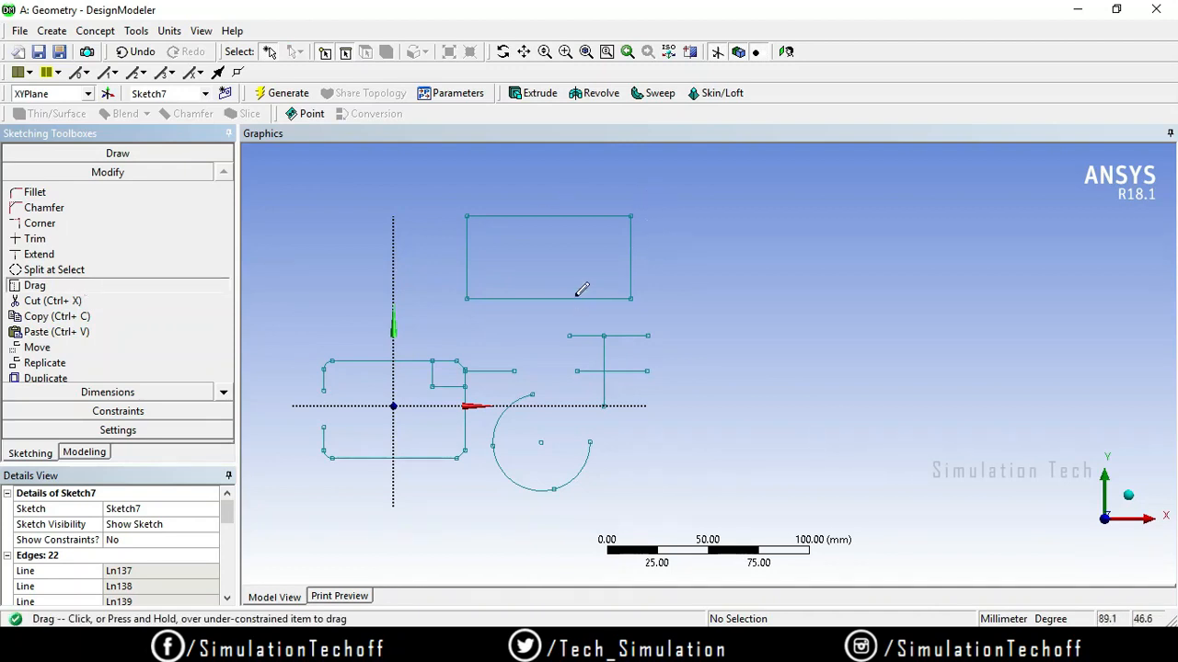
pyautogui.moveTo(630, 268); pyautogui.dragTo(583, 262)
pyautogui.moveTo(802, 264); pyautogui.dragTo(768, 267)
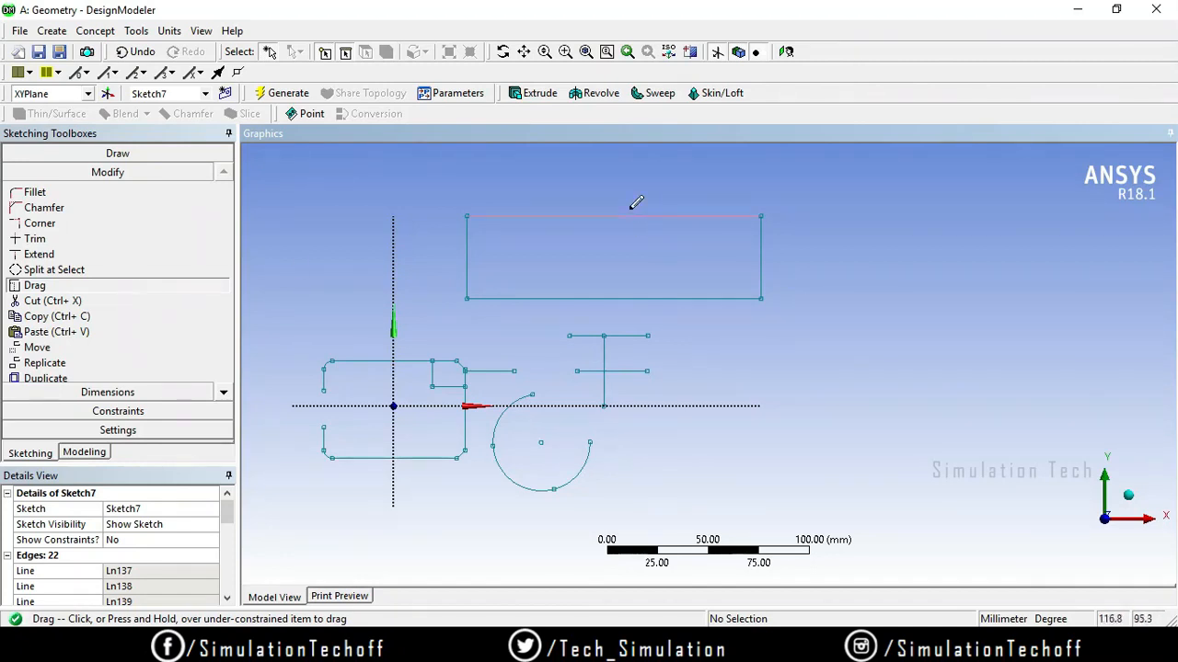
pyautogui.moveTo(628, 214); pyautogui.dragTo(625, 245)
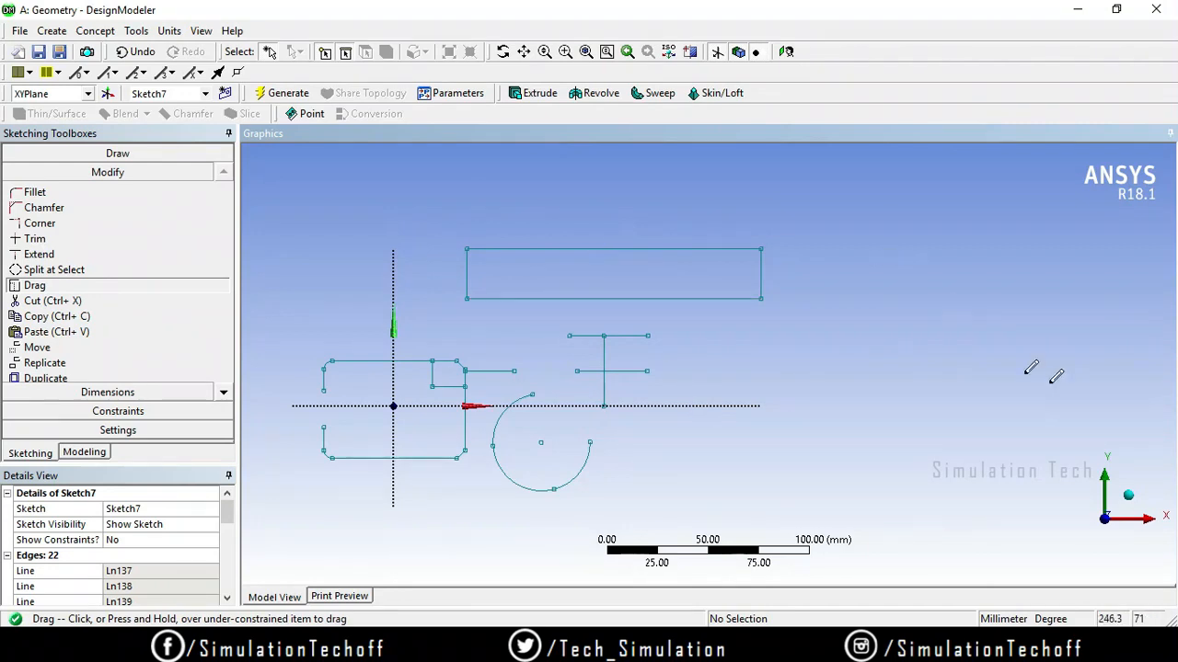